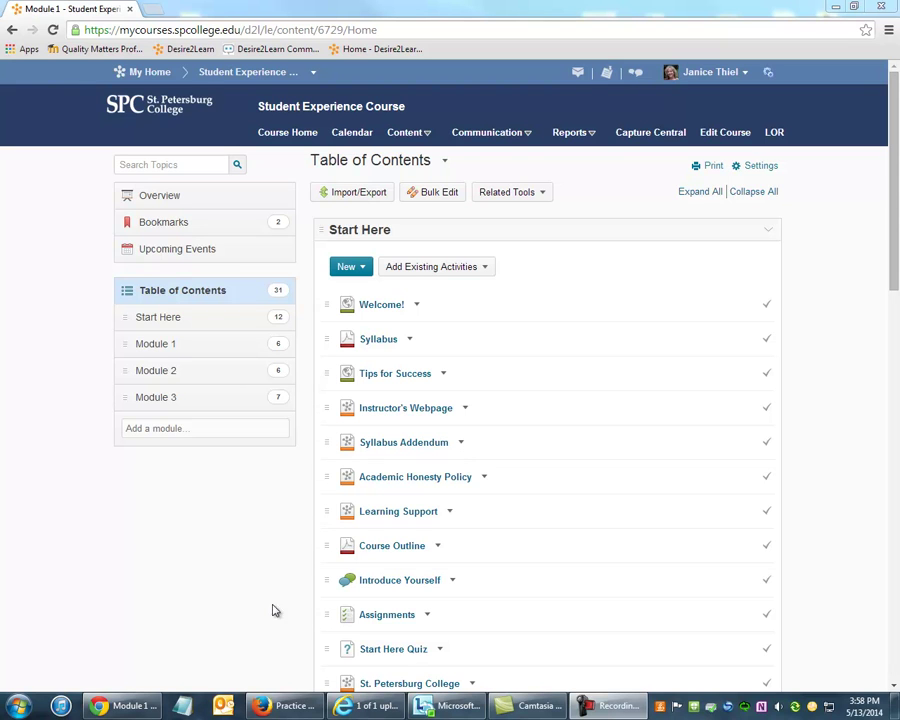
- Open Module 2 from the Table of Contents and show its start, due and end date fields
left_click(212, 373)
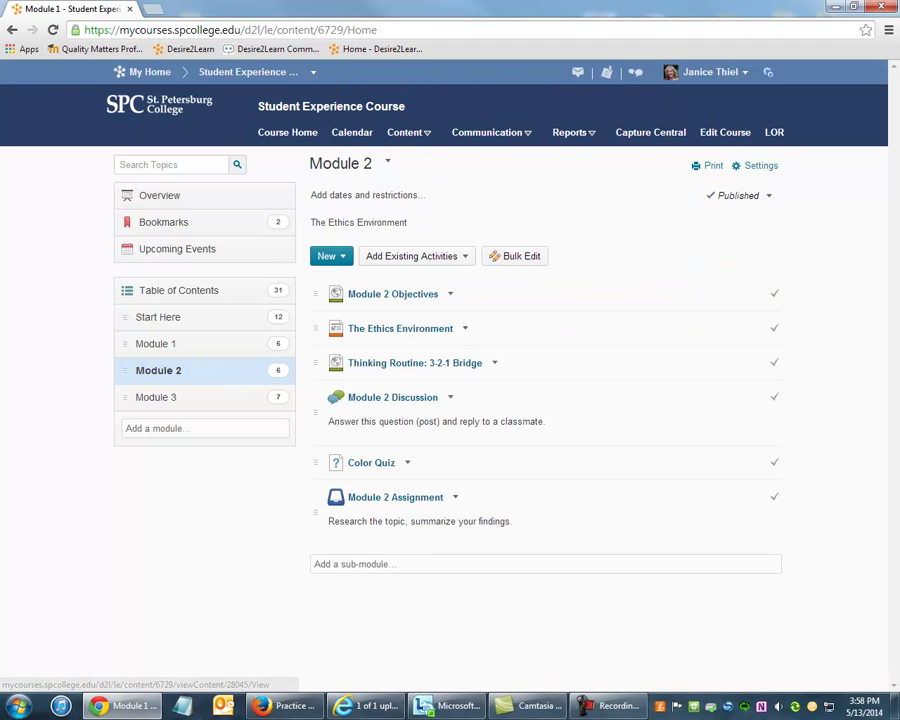
left_click(612, 706)
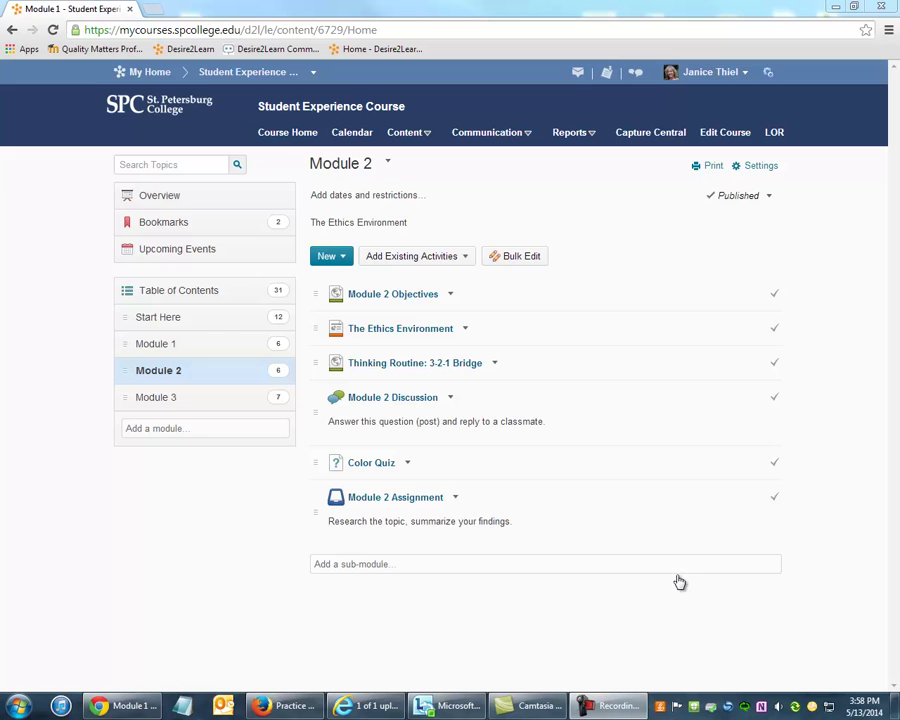
left_click(387, 200)
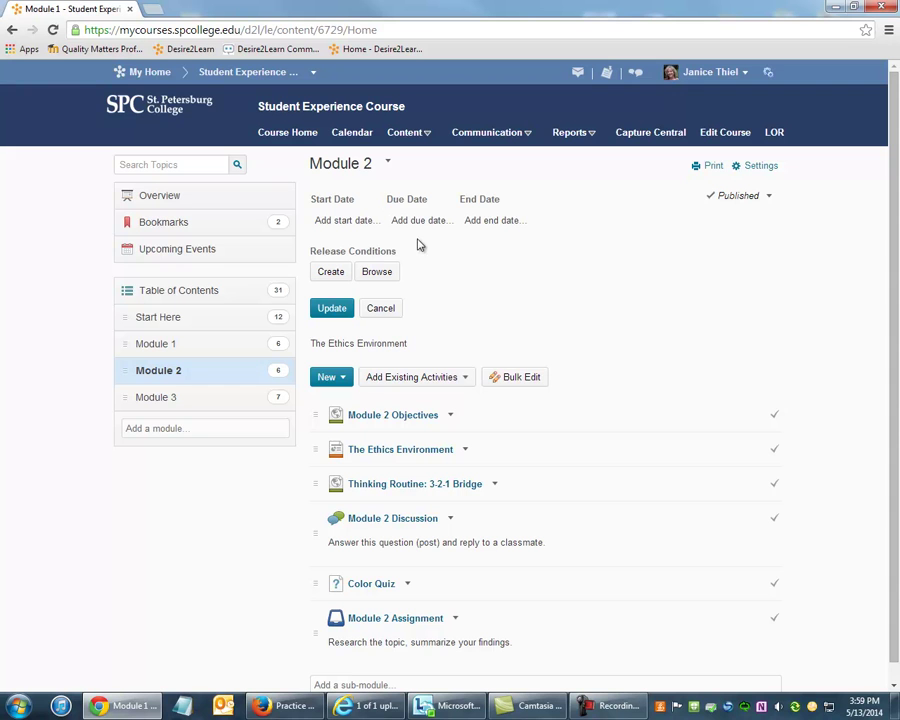
- Define a Score on a Quiz release condition: Start Here Quiz, equal to, grade 100
left_click(331, 276)
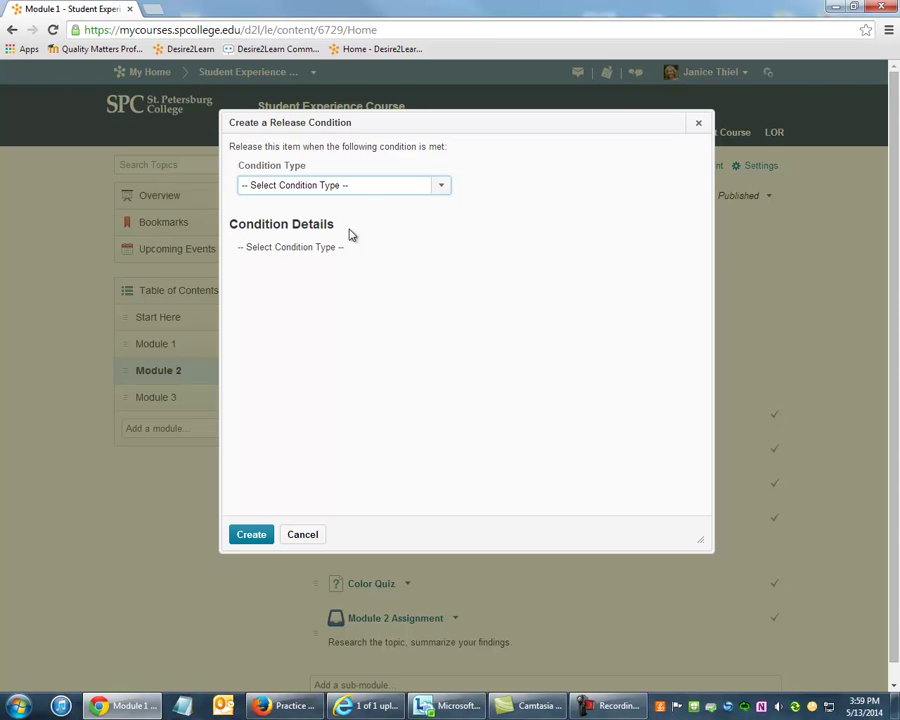
left_click(443, 188)
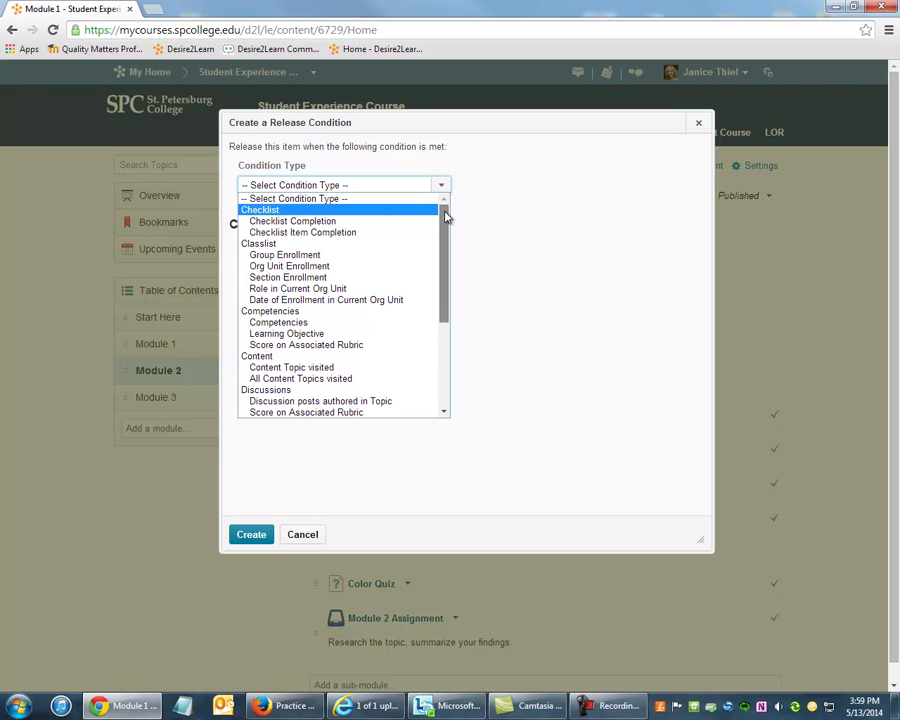
left_click_drag(445, 214, 440, 323)
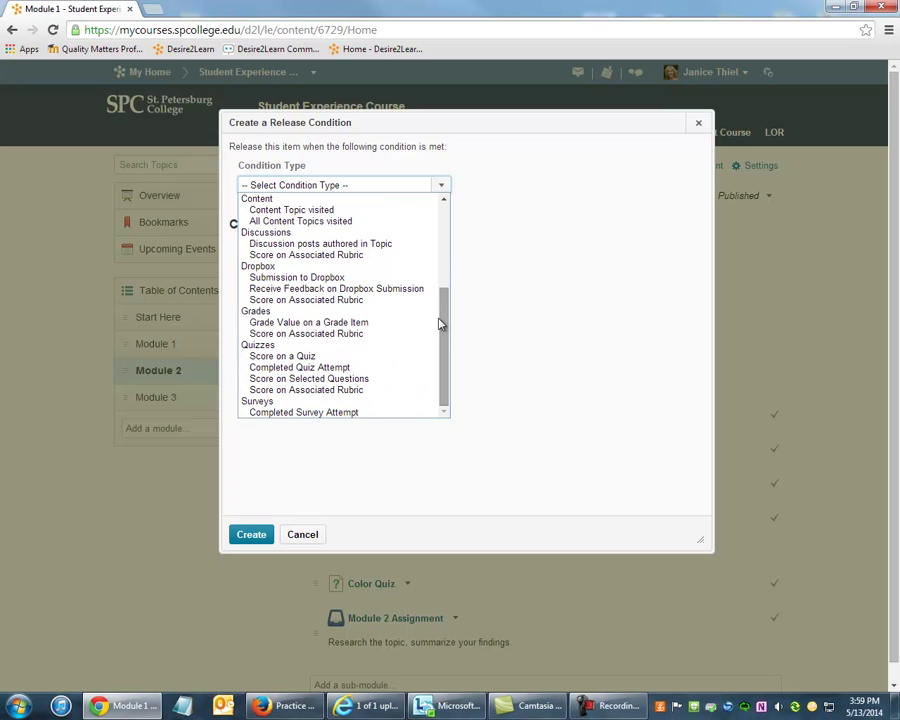
left_click(308, 358)
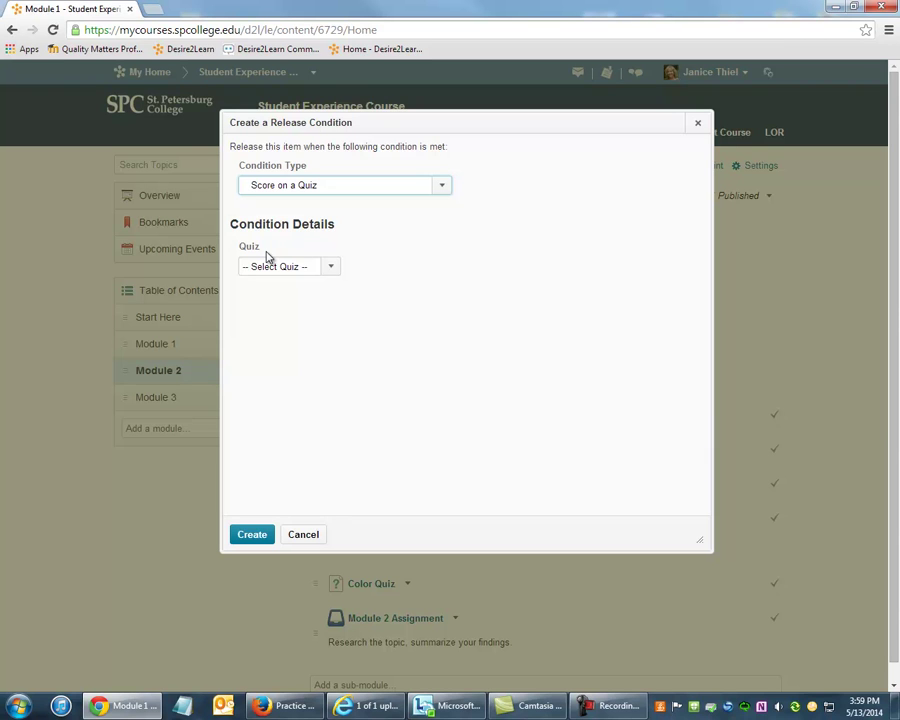
left_click(332, 270)
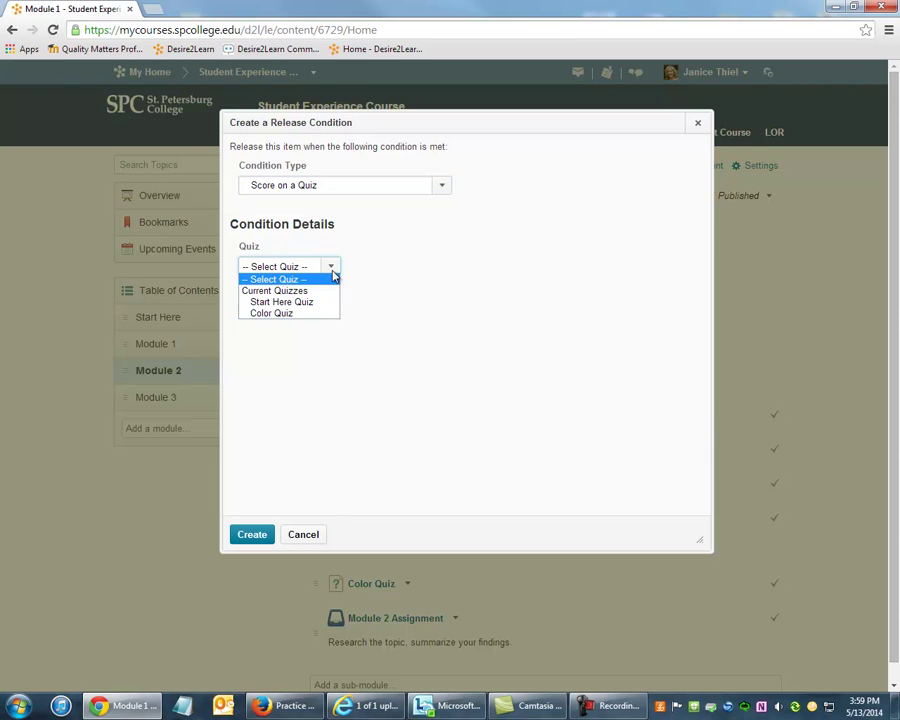
left_click(317, 302)
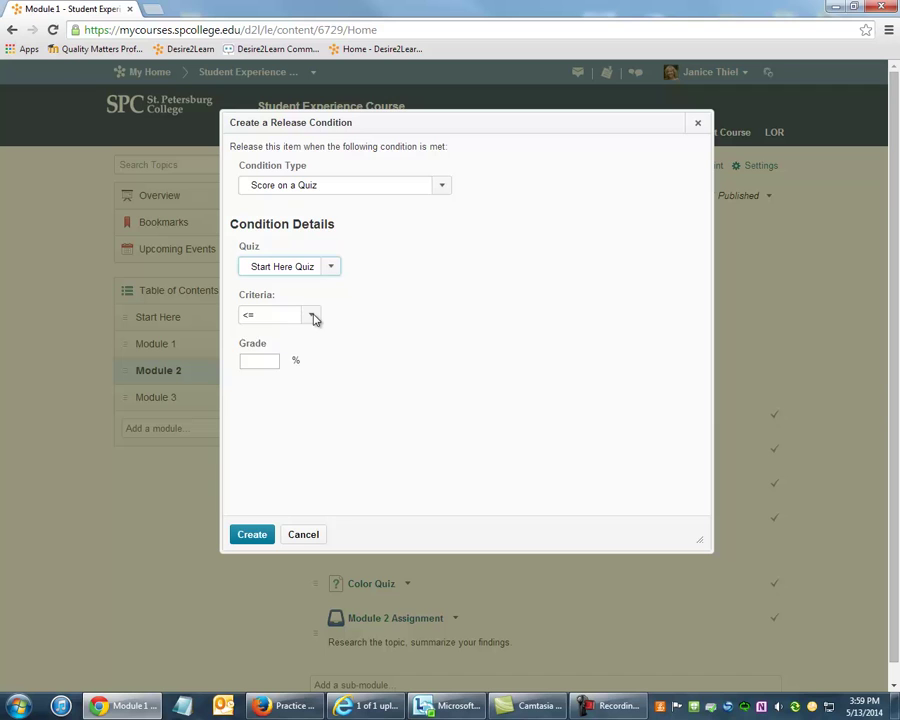
left_click(313, 316)
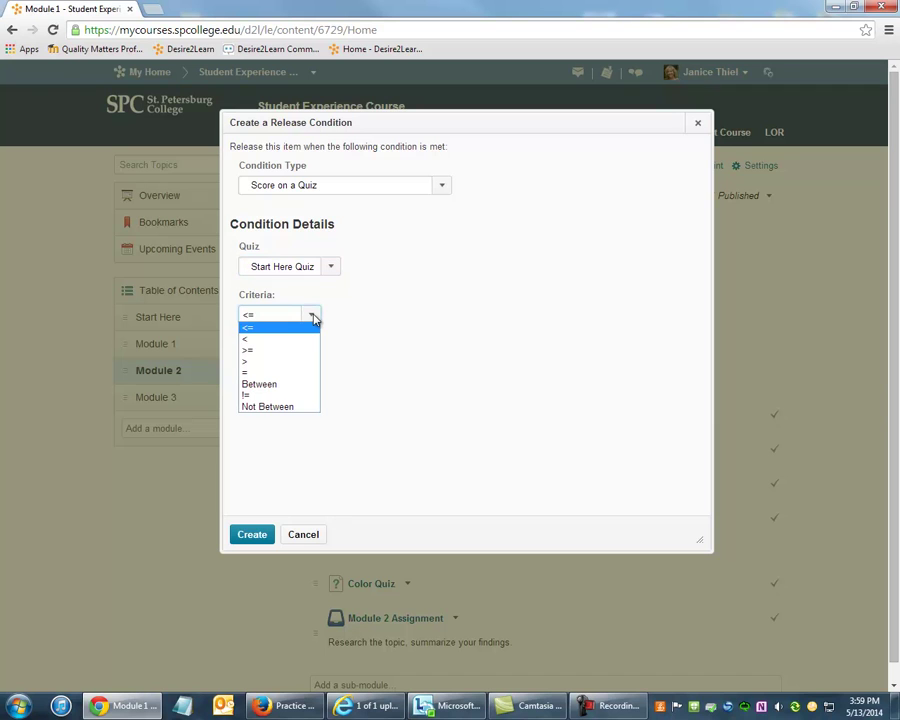
left_click(287, 373)
left_click(253, 360)
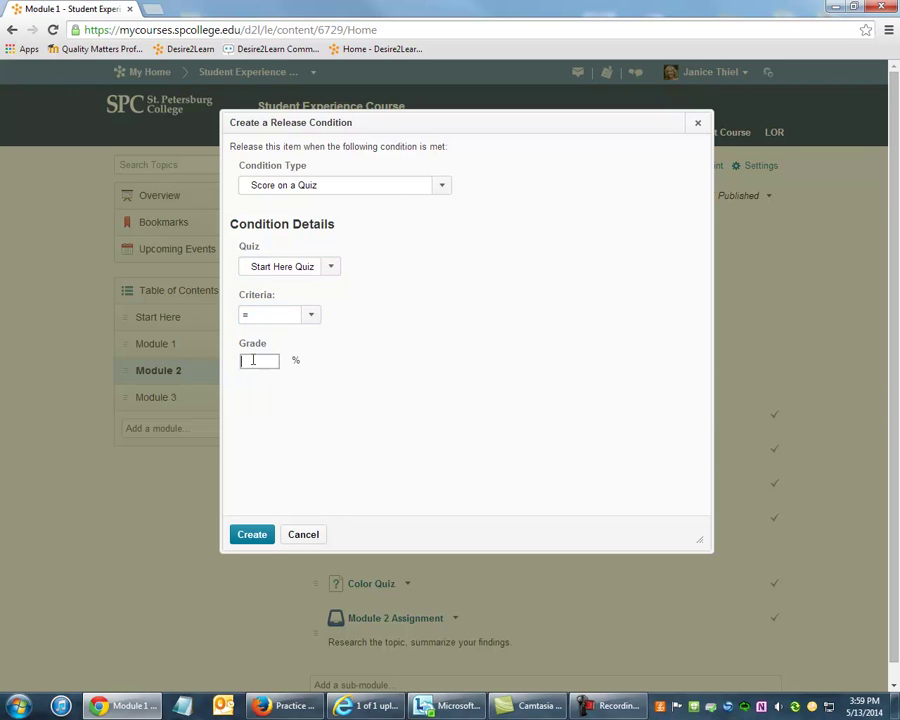
type("100")
- Create the Start Here Quiz = 100 % condition and update Module 2's restrictions
left_click(262, 539)
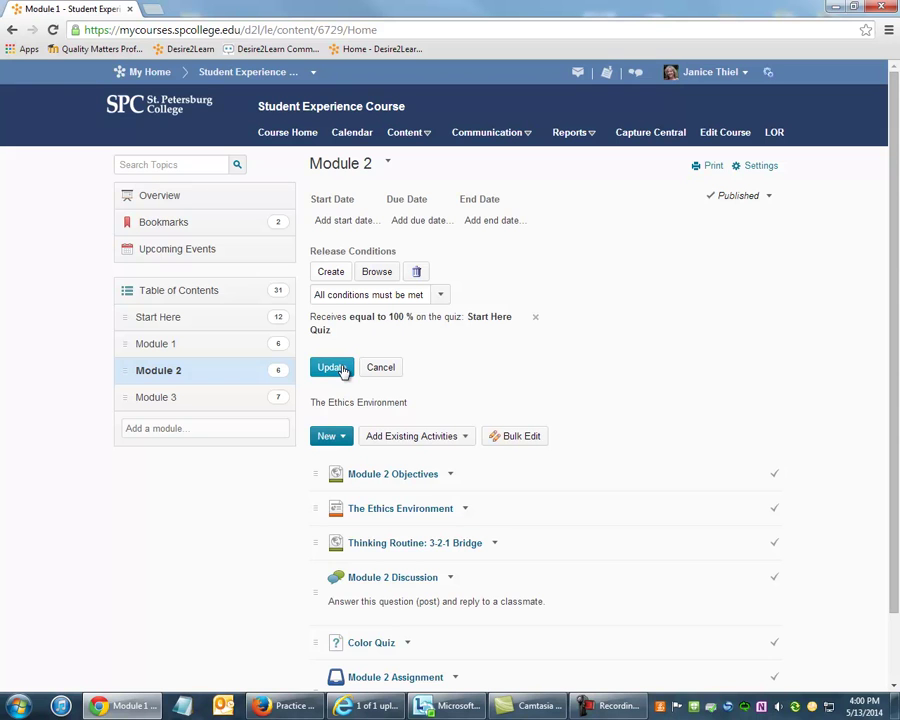
left_click(332, 368)
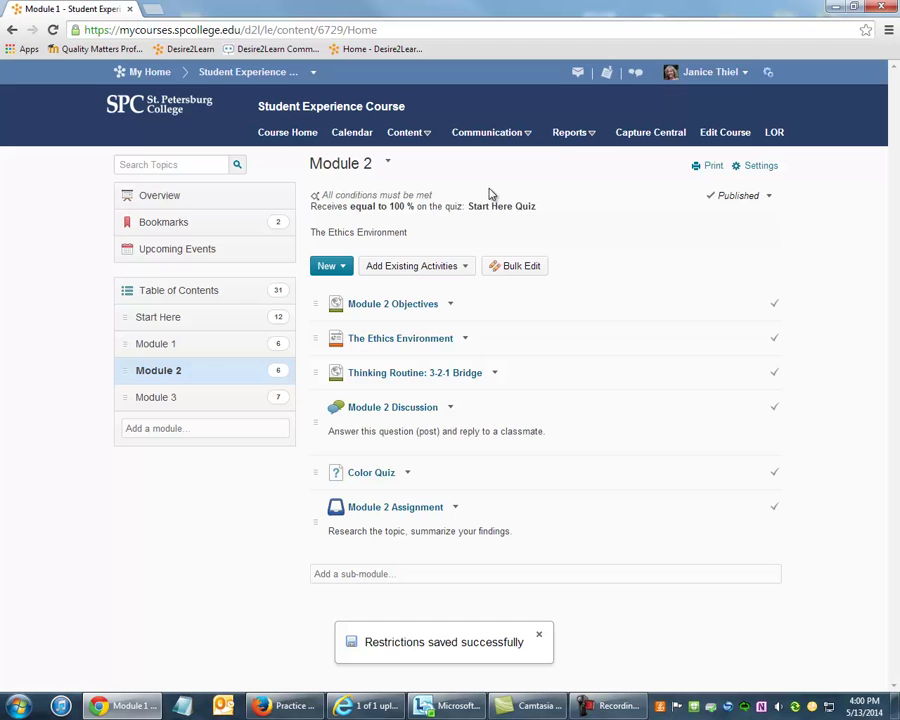
- Preview Content as a student to confirm Module 2 is hidden, then exit student view
left_click(750, 77)
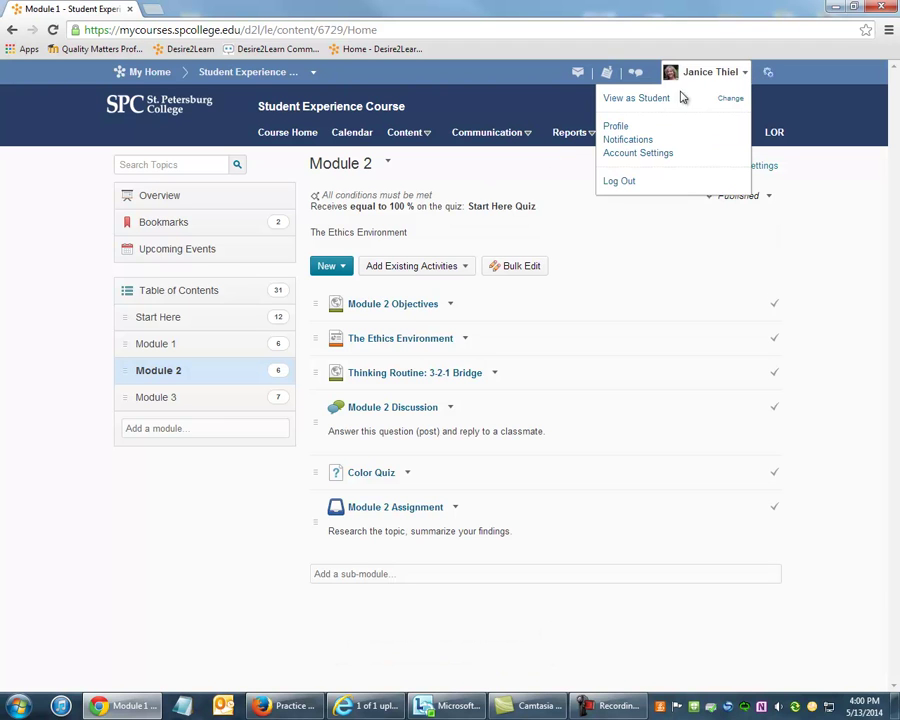
left_click(646, 101)
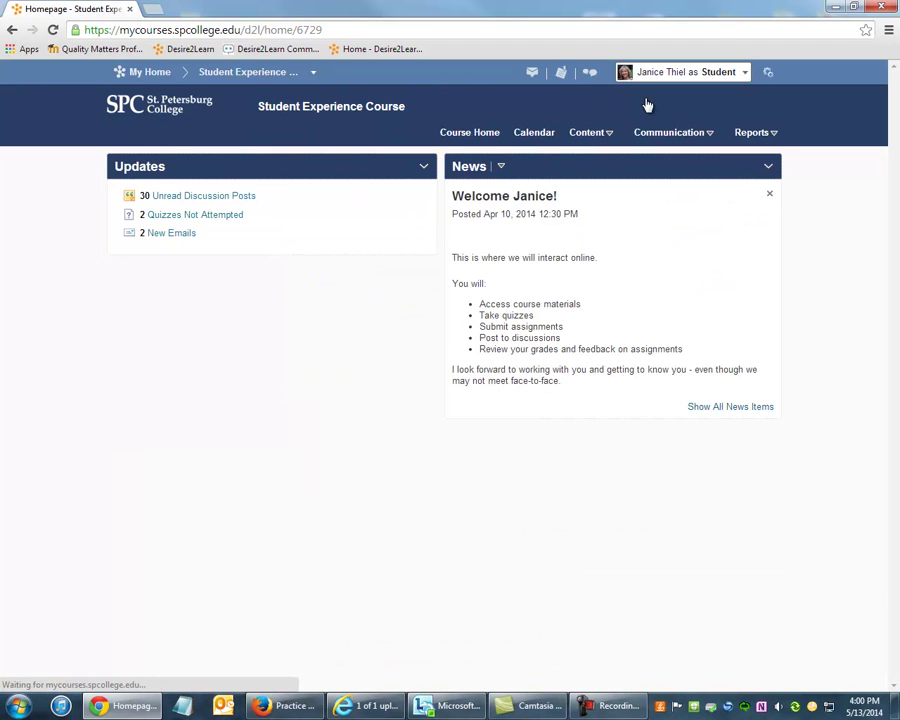
left_click(588, 136)
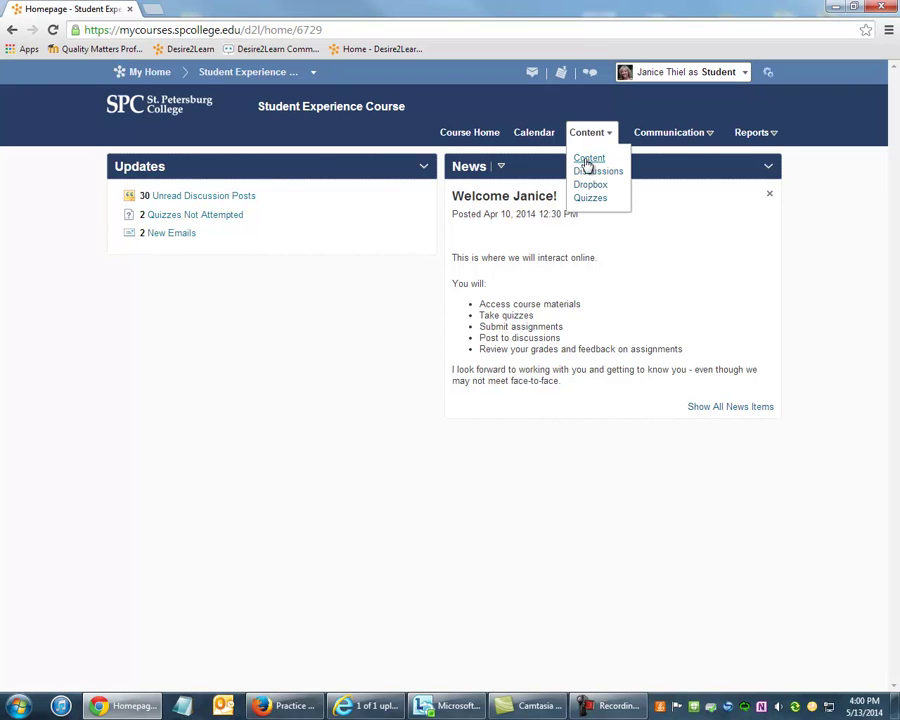
left_click(587, 162)
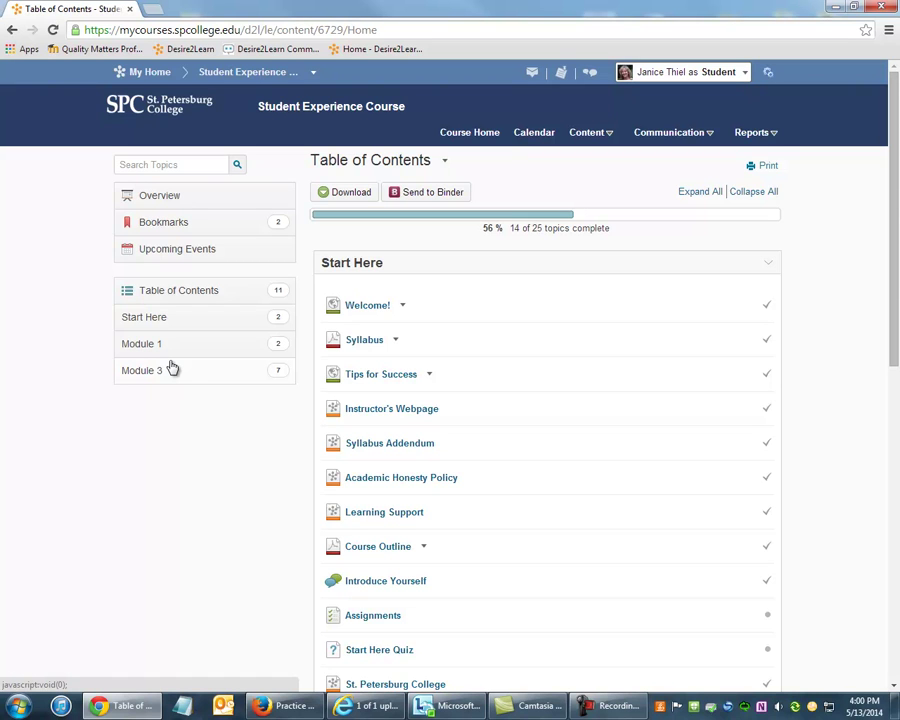
left_click(745, 73)
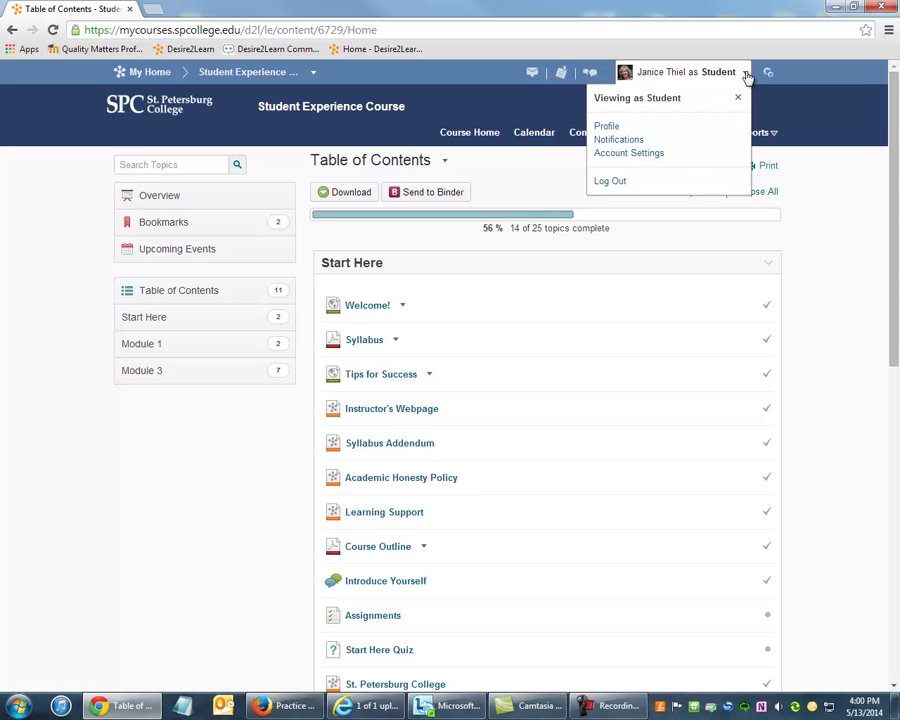
left_click(738, 98)
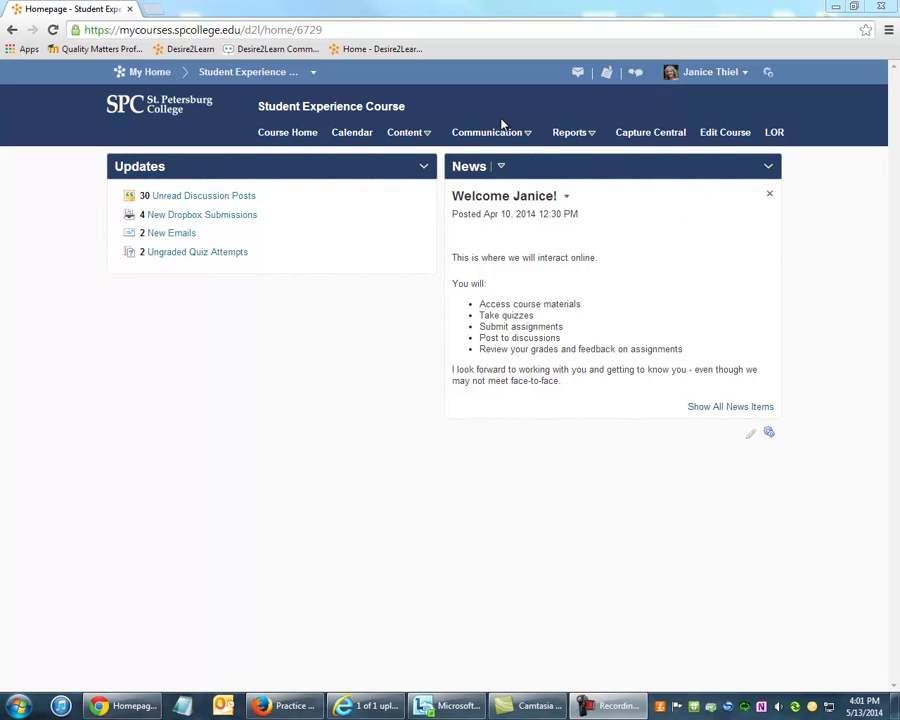
- Go to Content > Content twice to reload the Module 2 page in instructor view
left_click(410, 136)
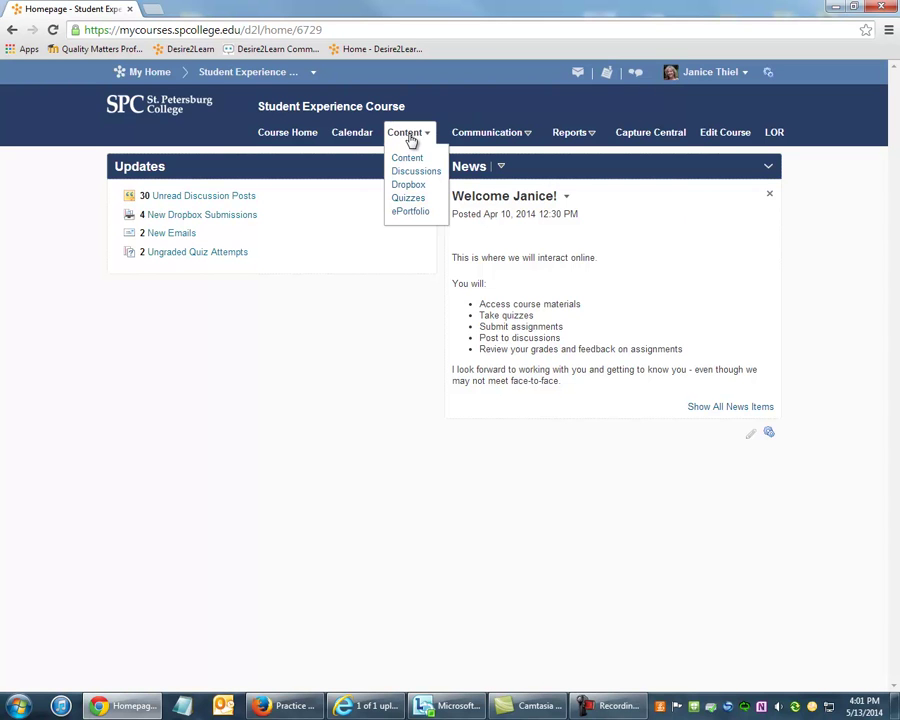
left_click(410, 162)
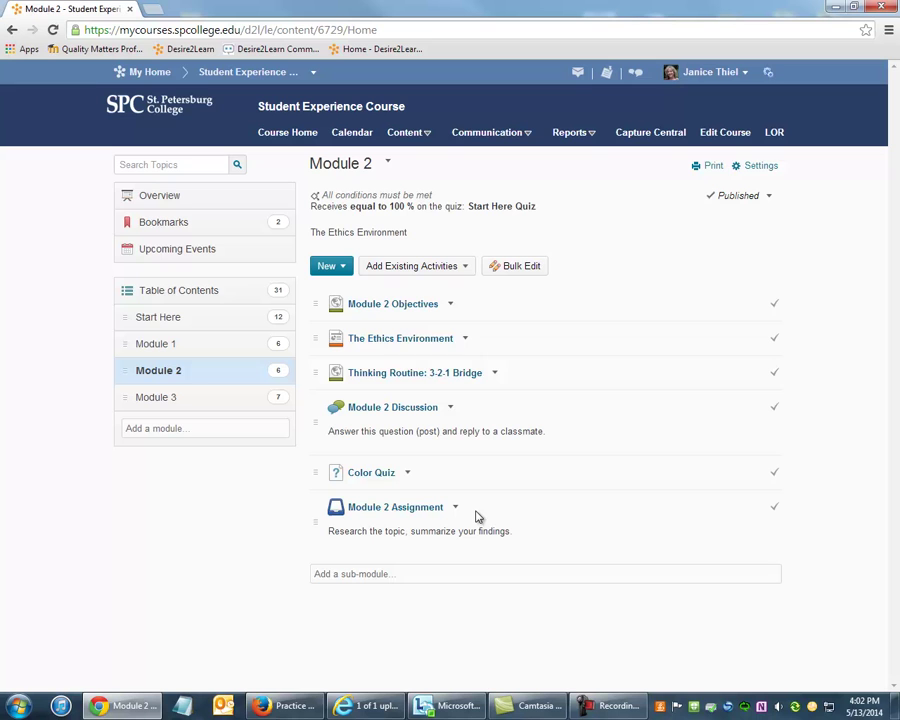
left_click(409, 136)
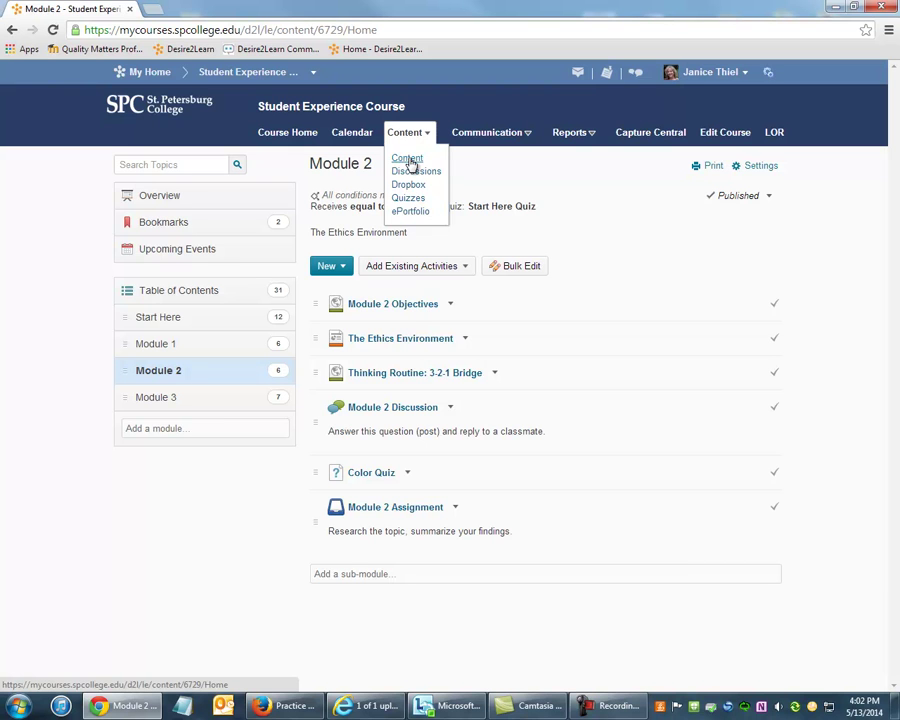
left_click(408, 159)
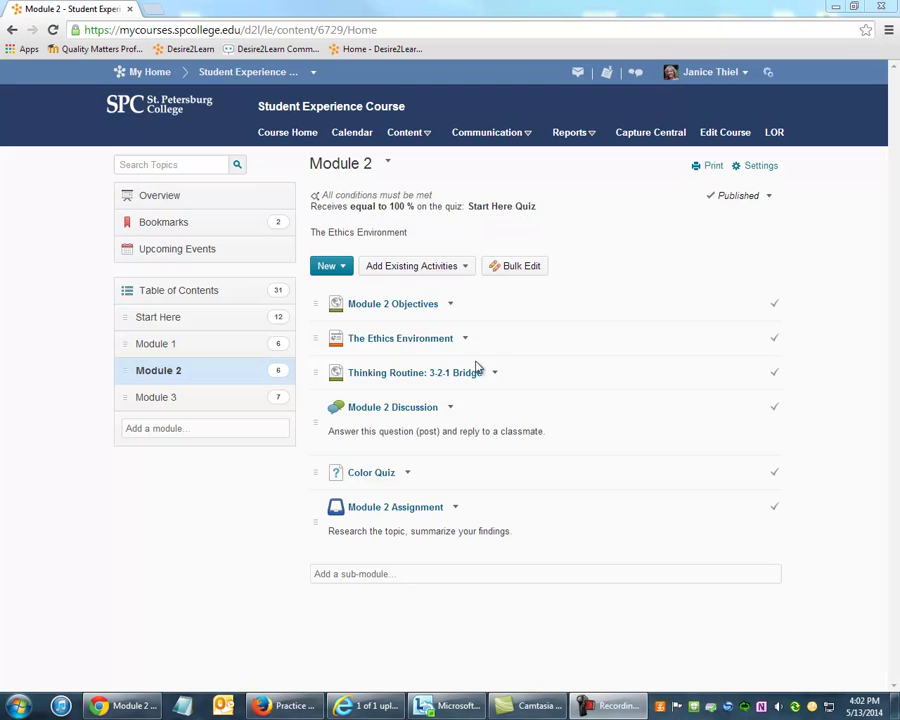
- Attach the existing 100 % on Start Here Quiz condition to the Module 2 Discussion
left_click(451, 409)
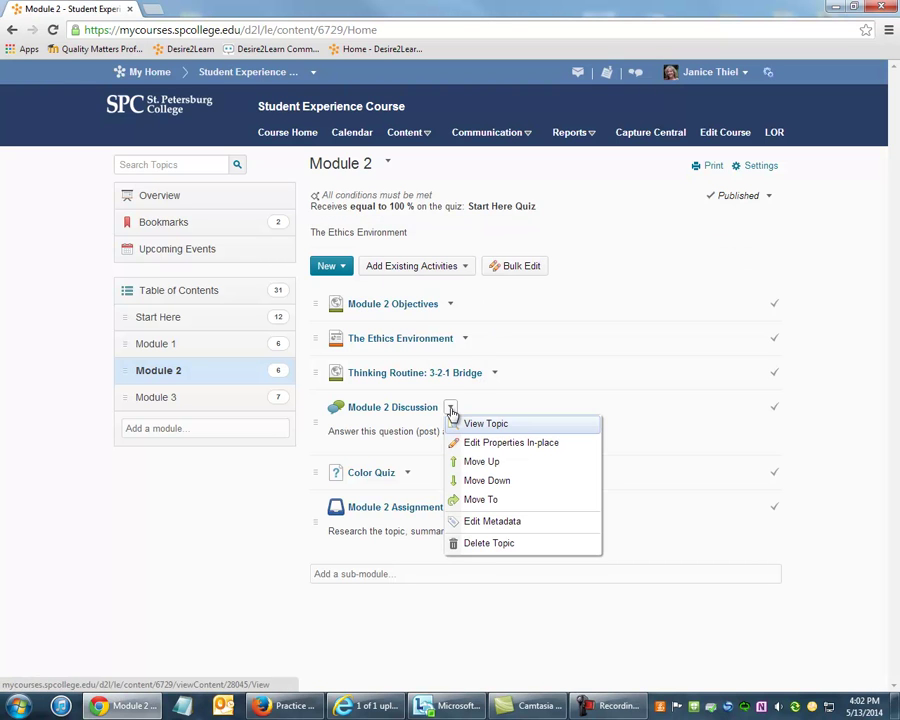
left_click(578, 446)
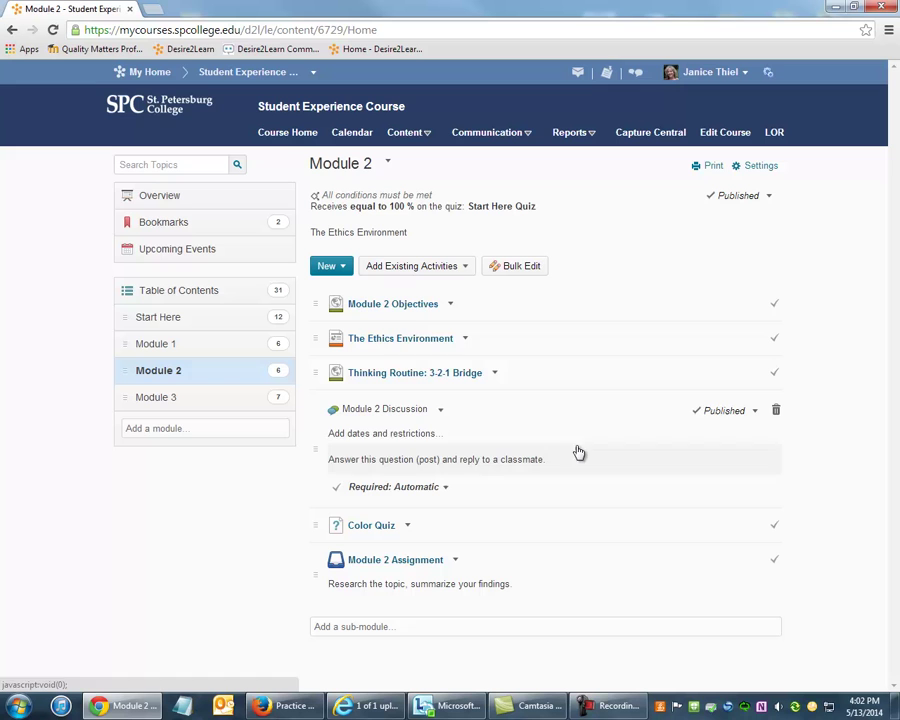
left_click(369, 437)
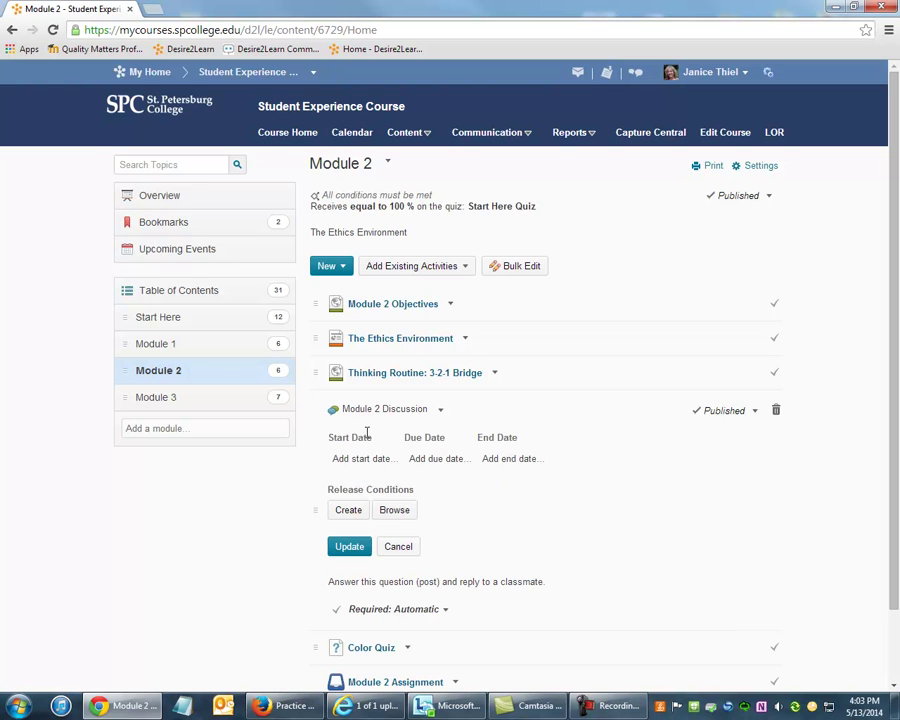
left_click(395, 511)
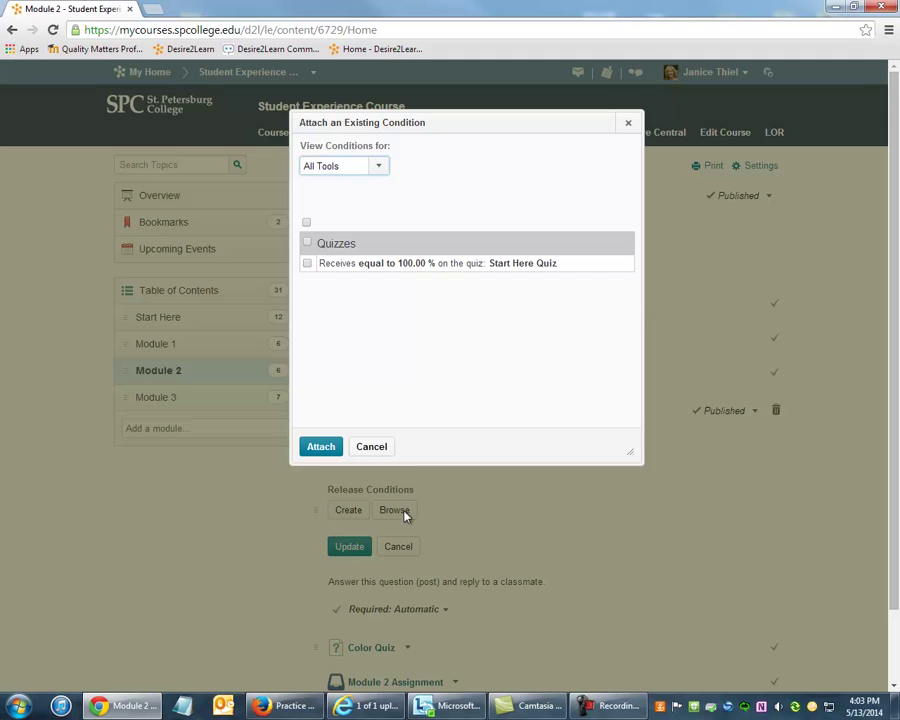
left_click(307, 264)
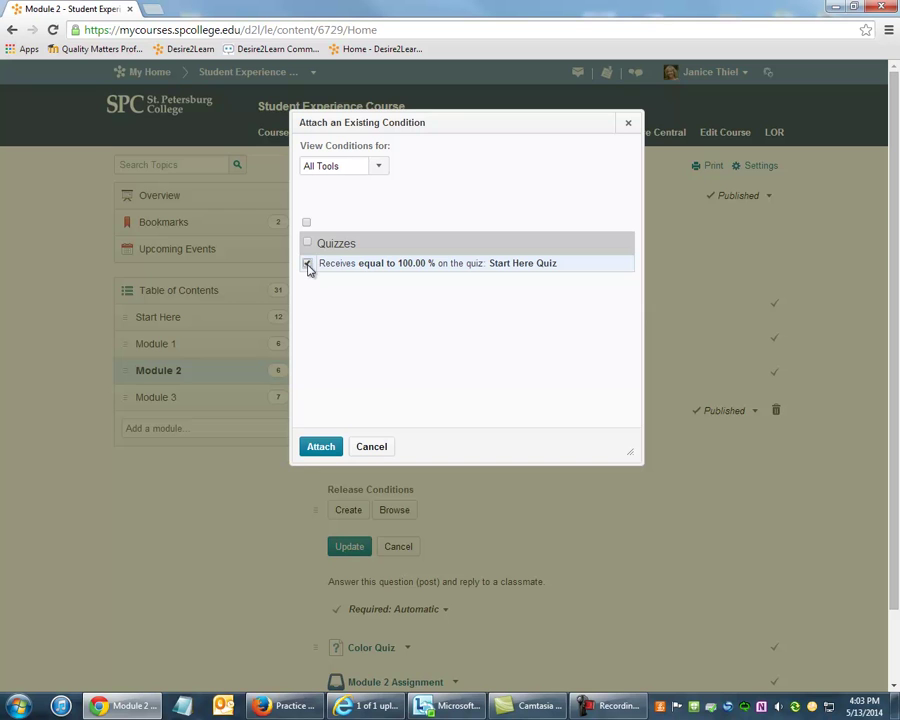
left_click(321, 448)
scroll(598, 545, "down", 3)
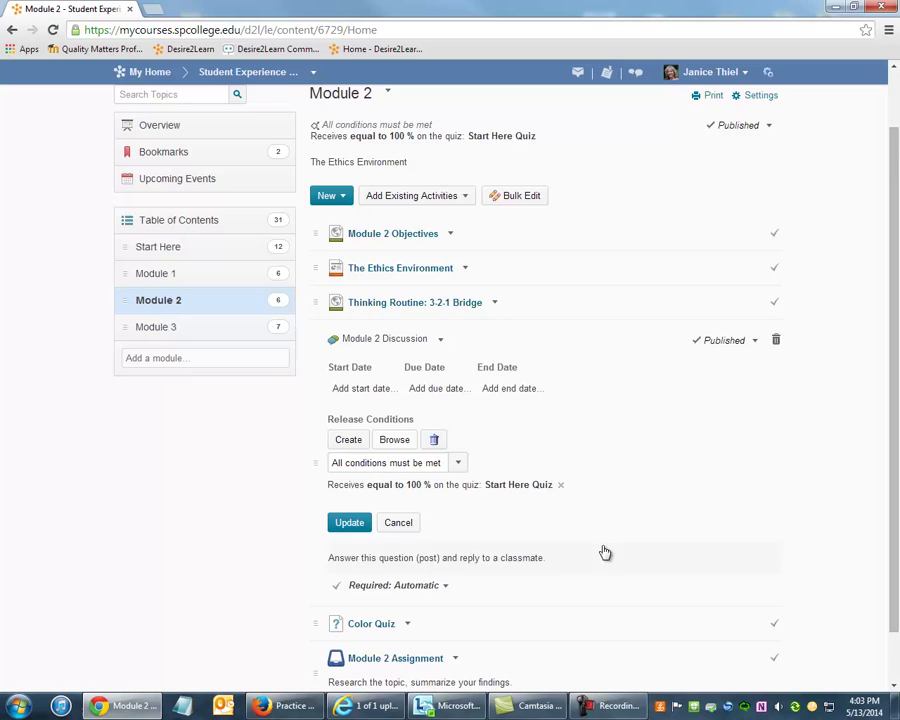
- Save the discussion's restriction, then attach and save the Start Here Quiz 100 % condition on Color Quiz
left_click(507, 475)
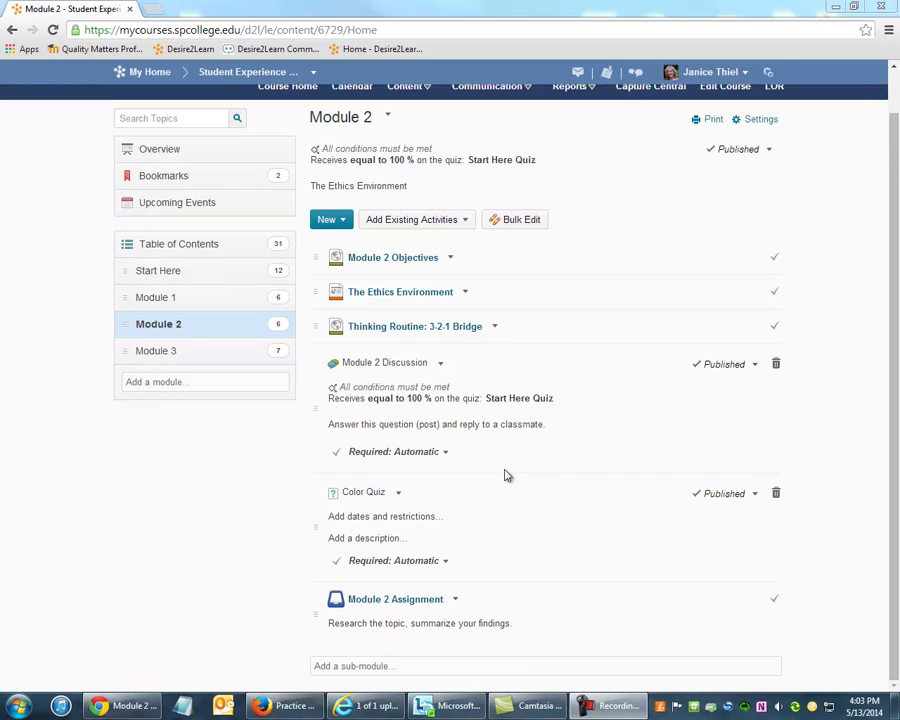
left_click(409, 518)
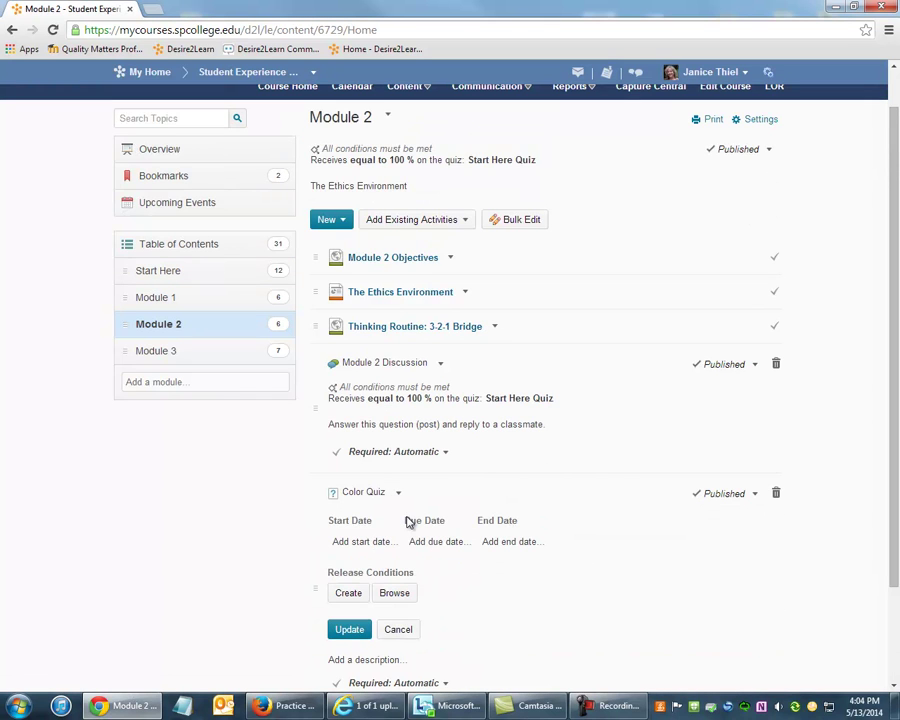
left_click(394, 596)
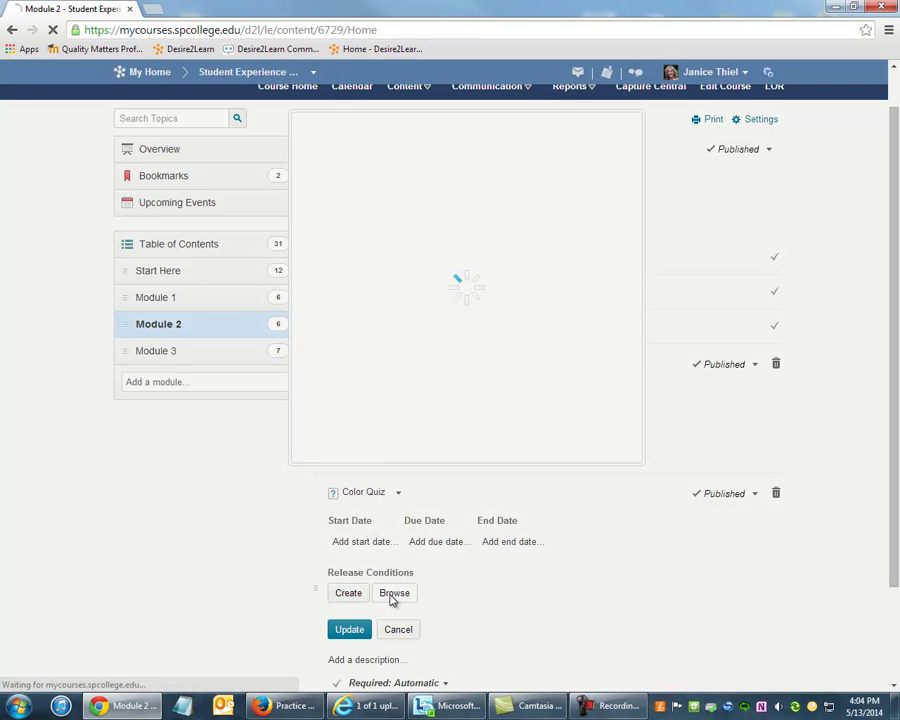
left_click(307, 264)
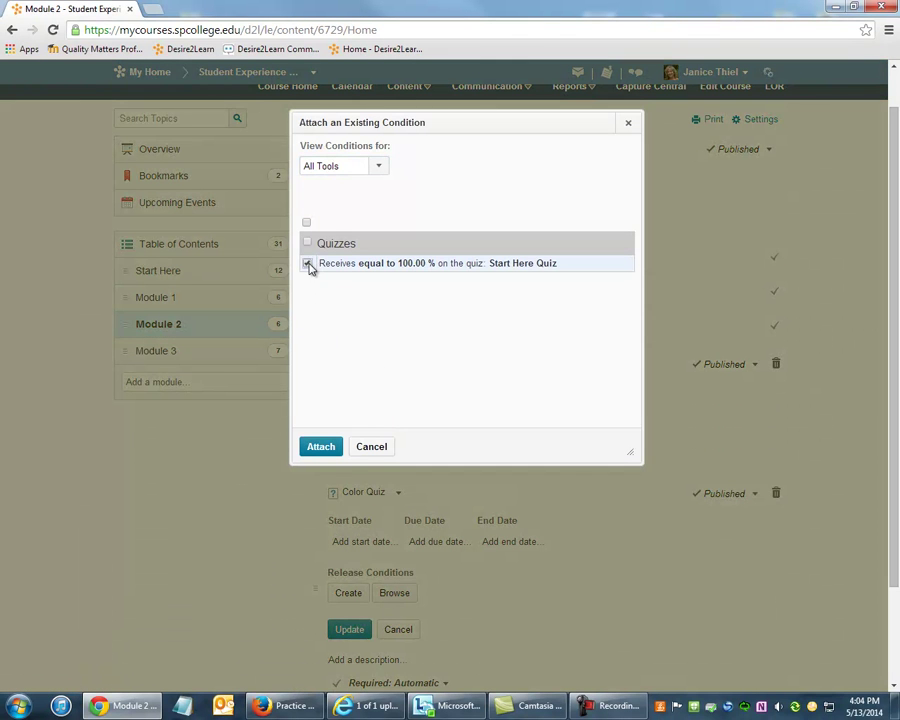
left_click(316, 444)
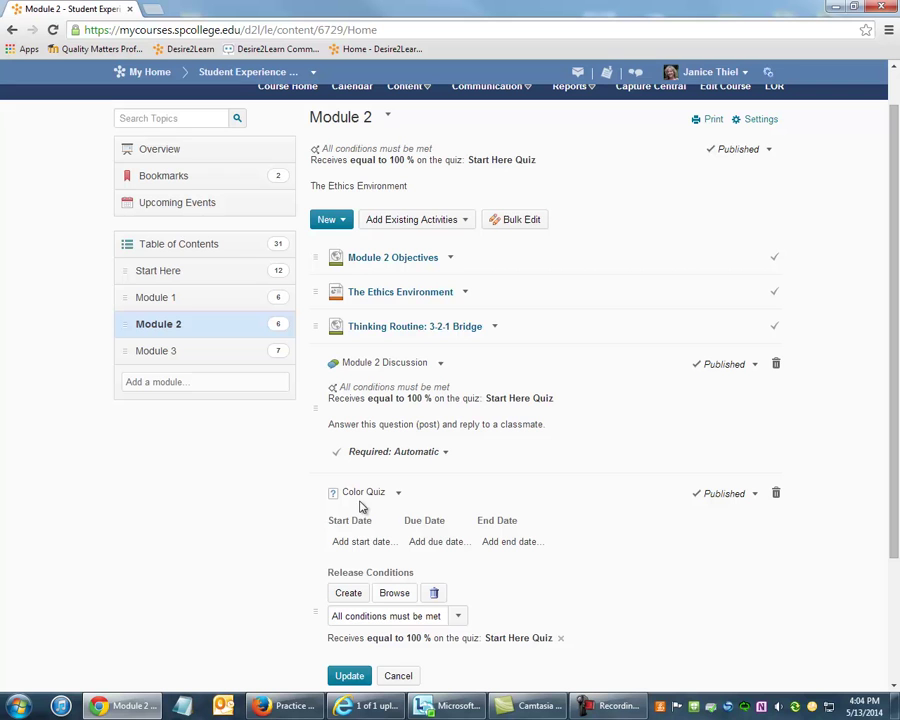
left_click_drag(888, 304, 883, 416)
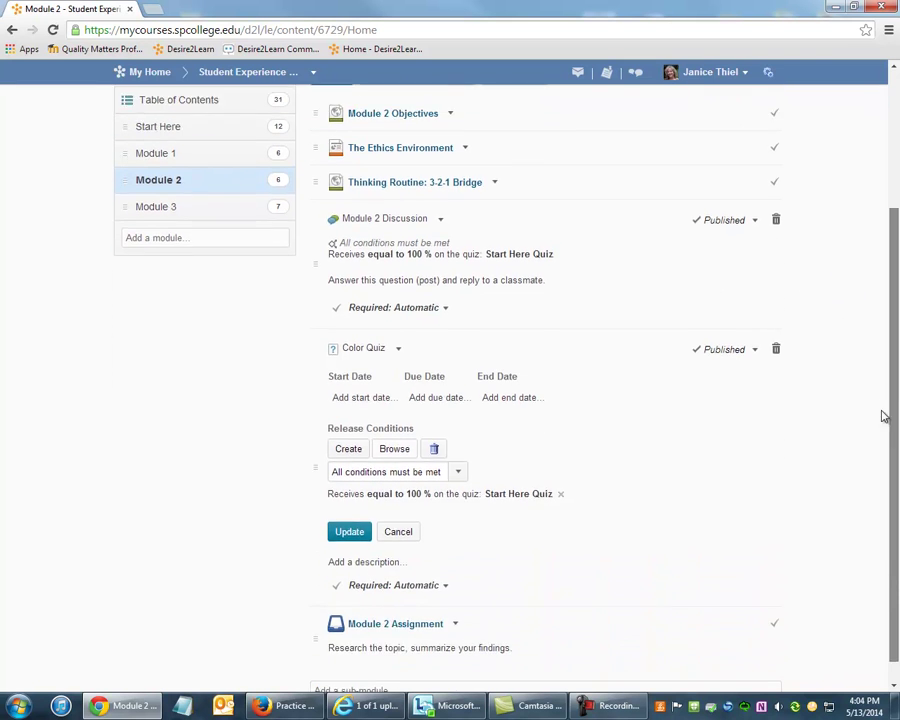
left_click(354, 506)
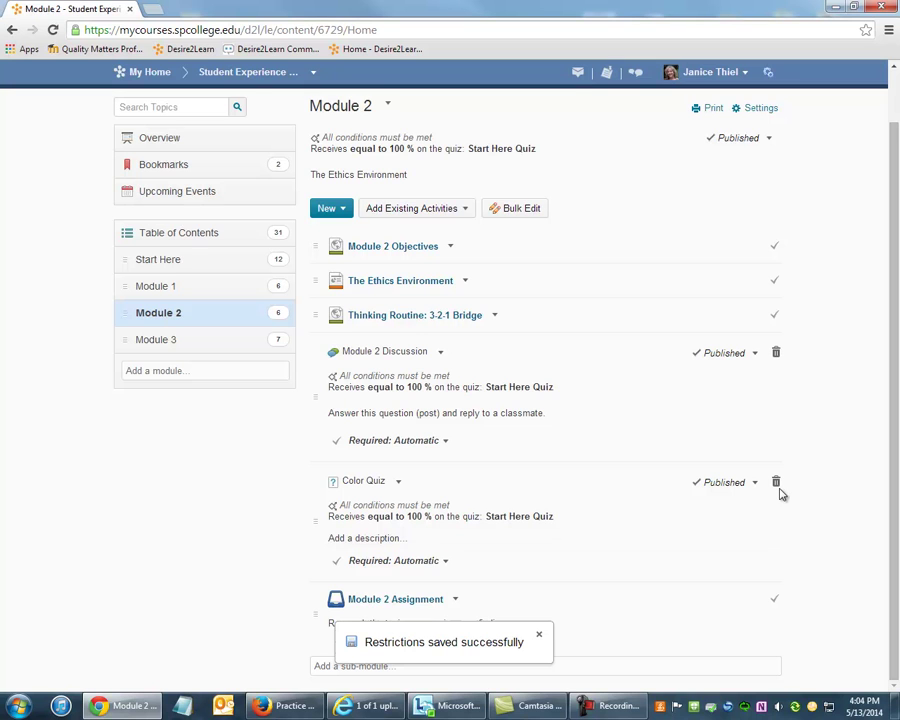
- Attach the 100 % on Start Here Quiz condition to Module 2 Assignment and update it
left_click(457, 603)
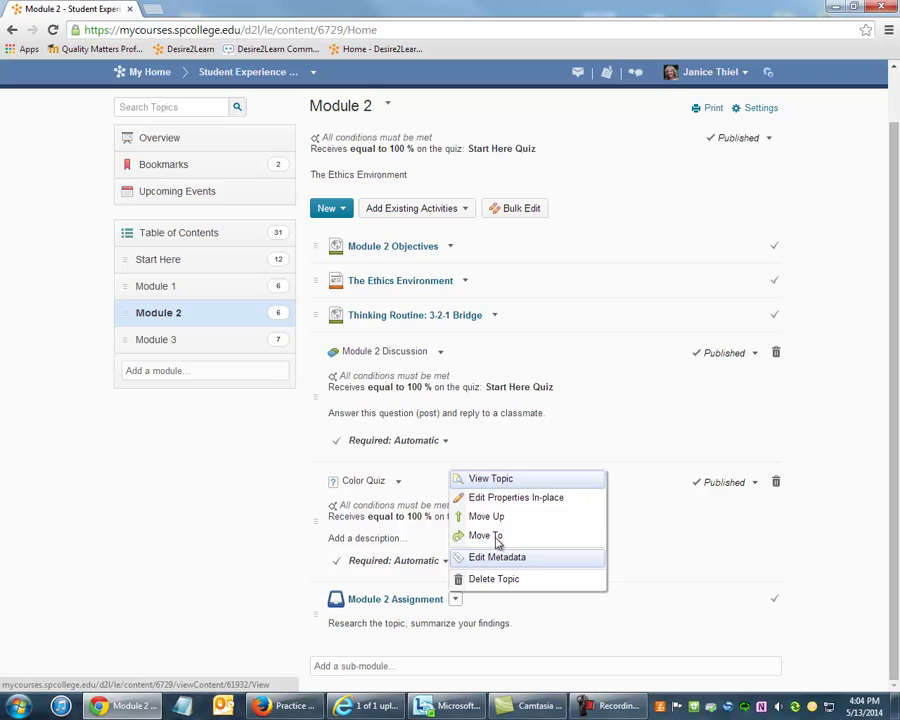
left_click(573, 499)
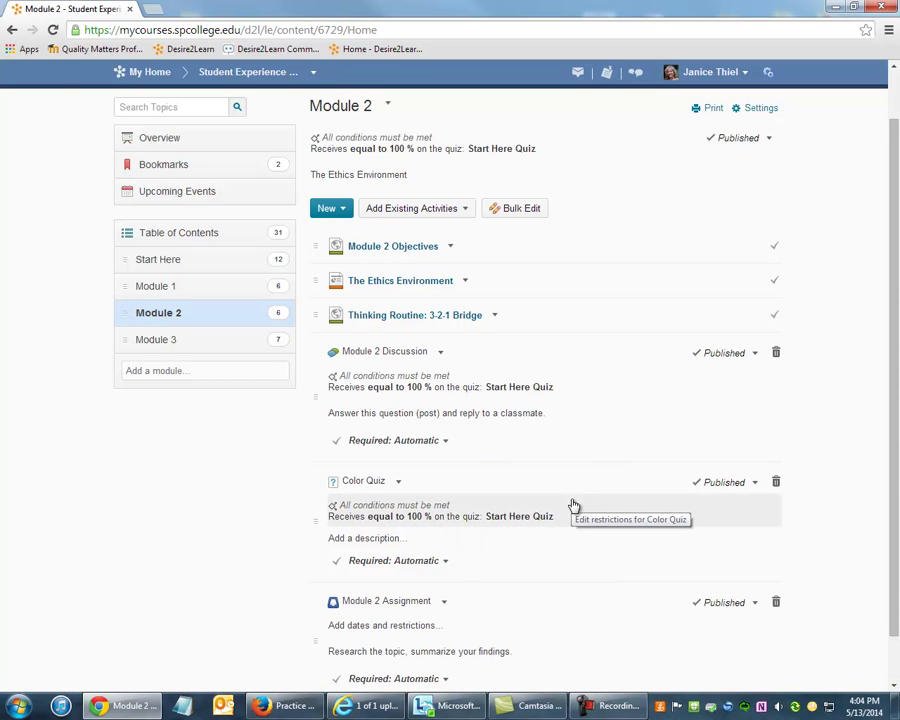
scroll(810, 460, "down", 1)
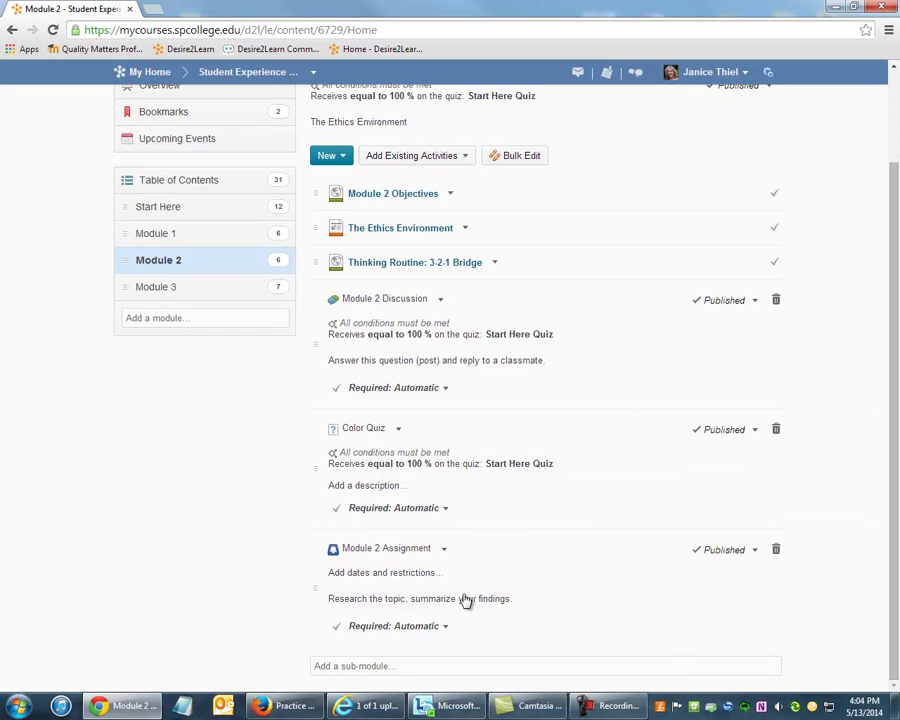
left_click(417, 575)
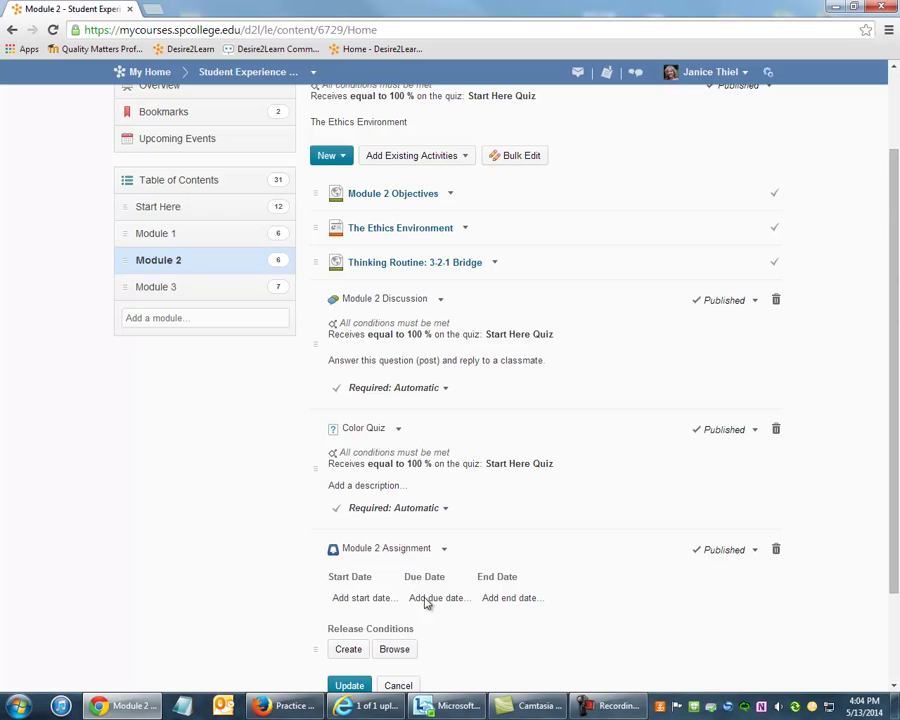
left_click(395, 651)
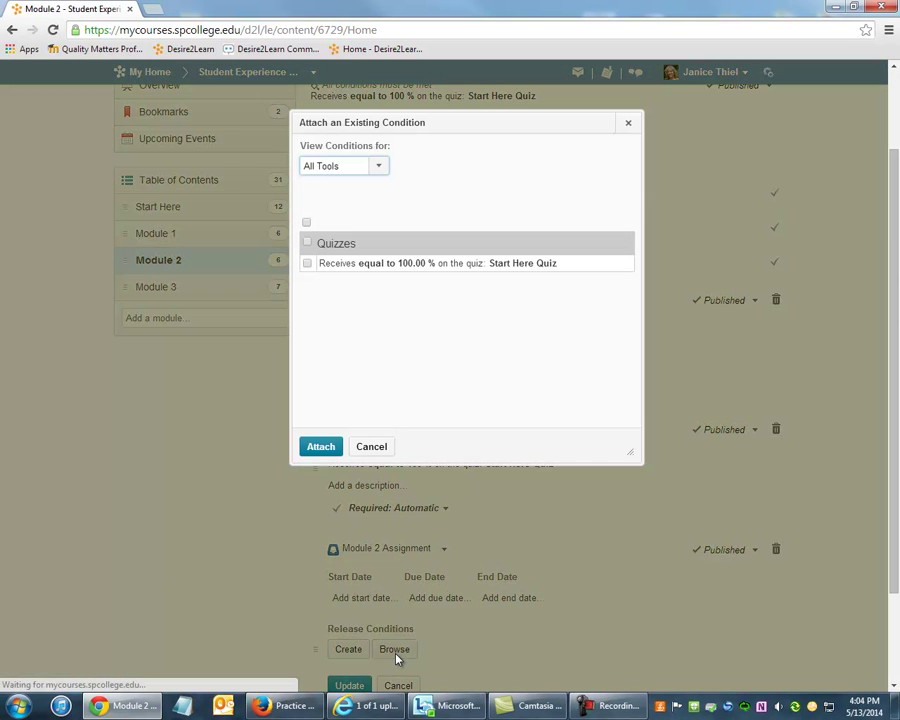
left_click(307, 263)
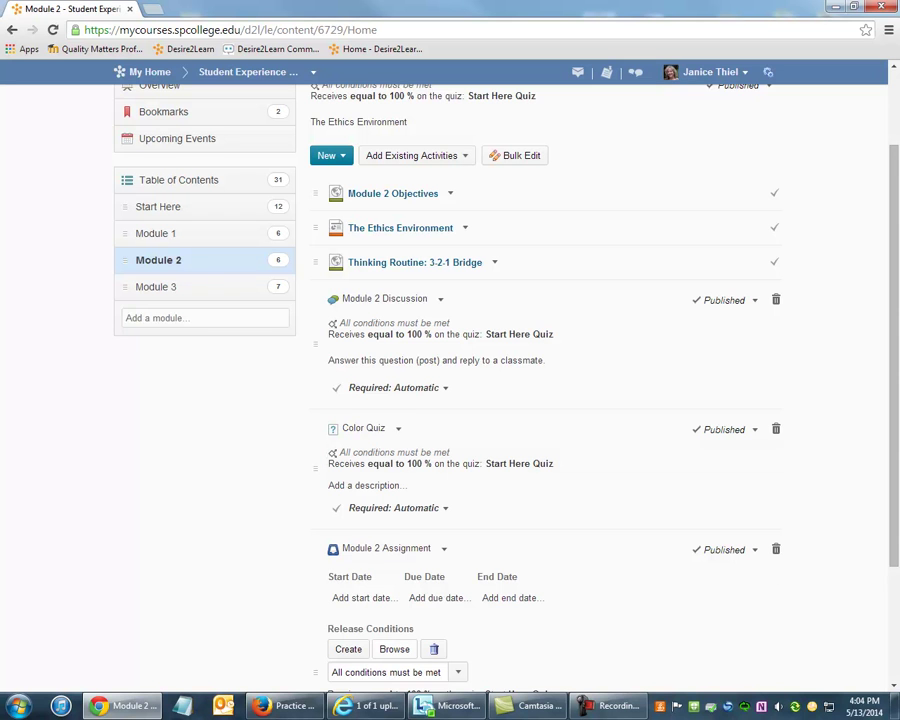
scroll(894, 358, "down", 1)
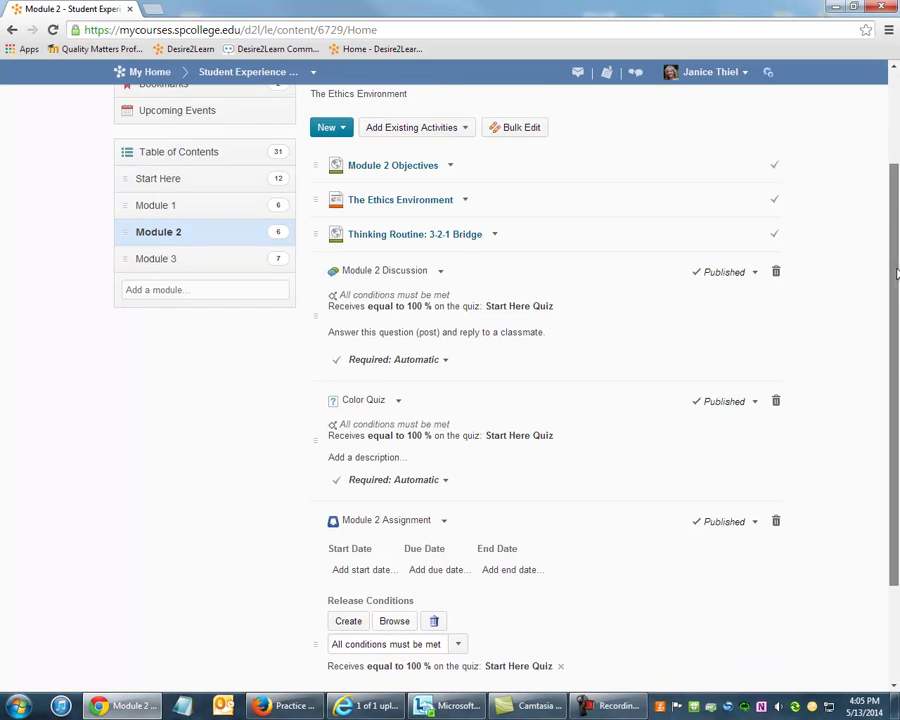
scroll(897, 272, "down", 3)
left_click(352, 562)
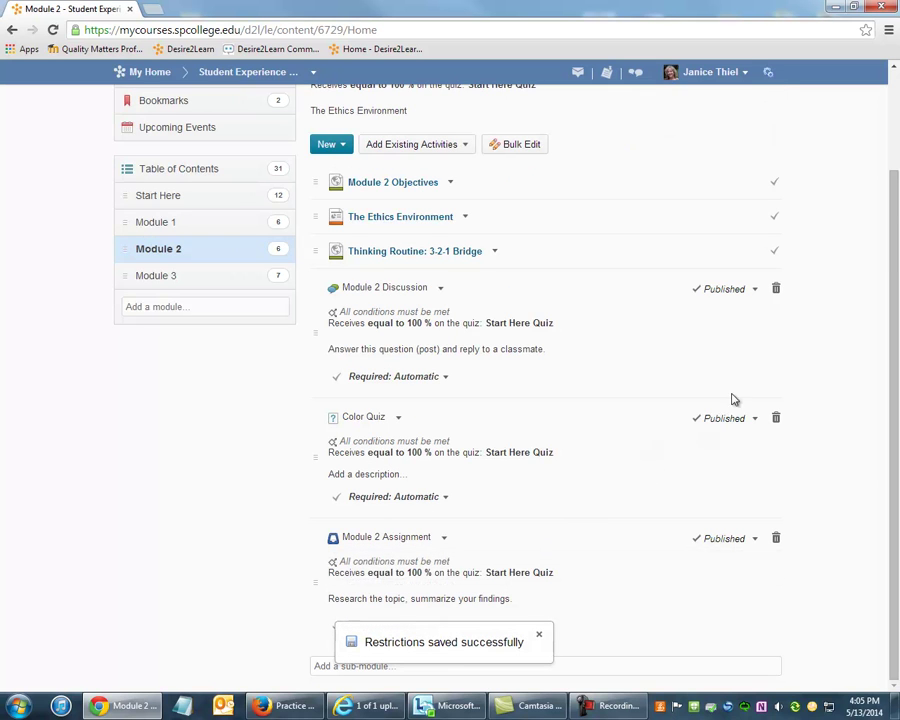
- In student view, check the Table of Contents lists only Start Here, Module 1 and Module 3
left_click(745, 75)
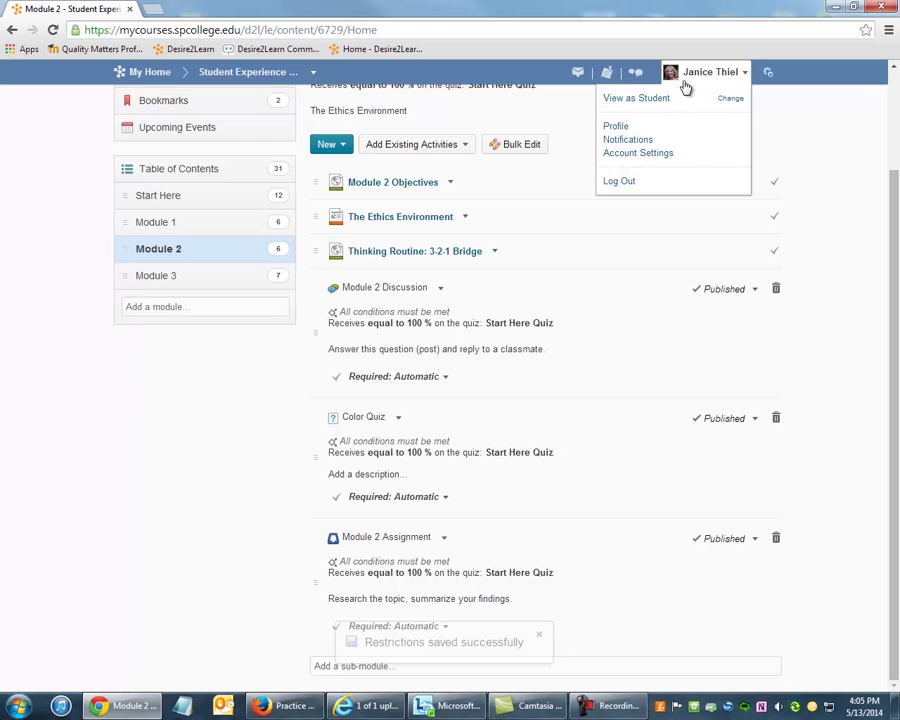
left_click(641, 101)
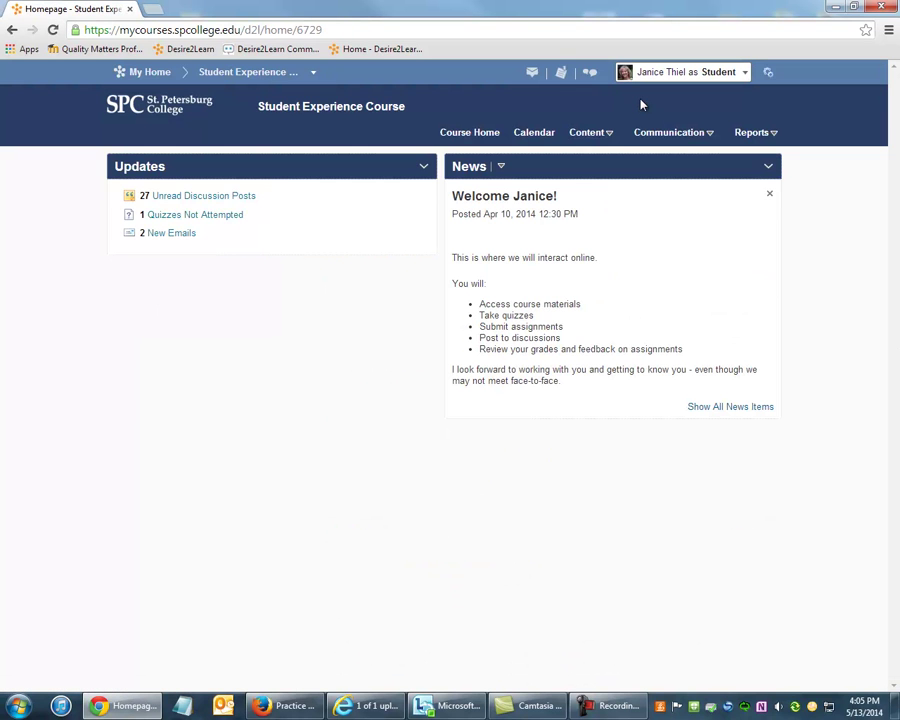
left_click(587, 134)
left_click(589, 161)
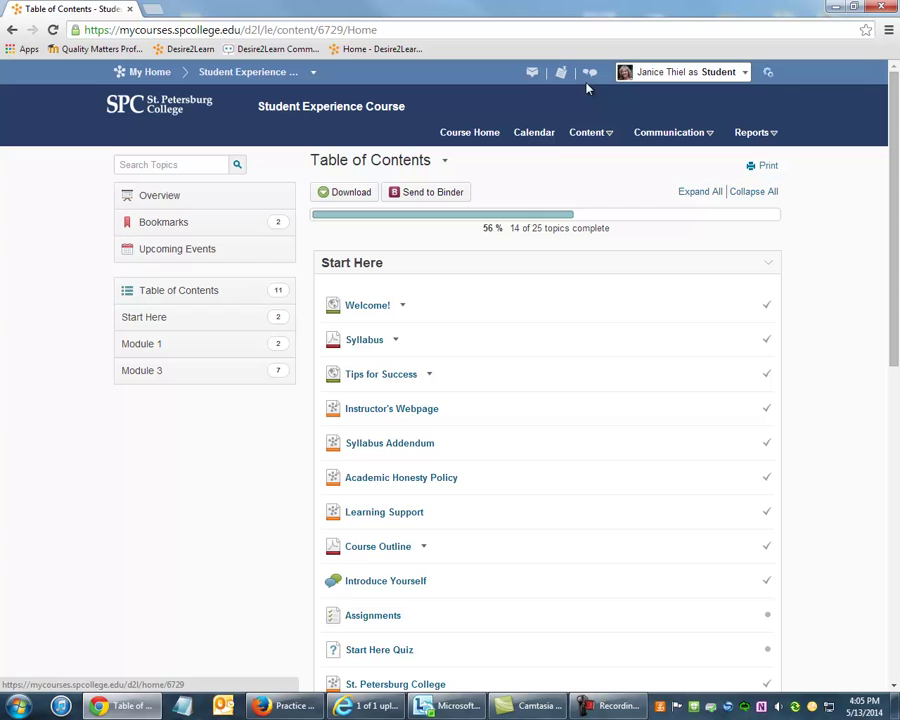
left_click(585, 135)
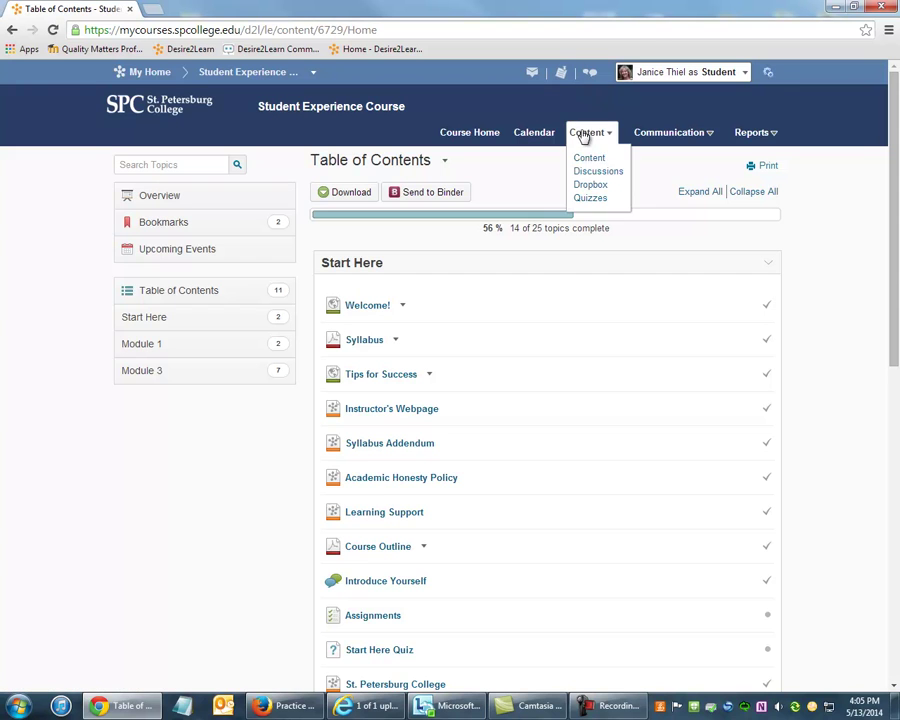
- As a student, review Discussions and Dropbox folders to confirm no Module 2 items appear
left_click(593, 177)
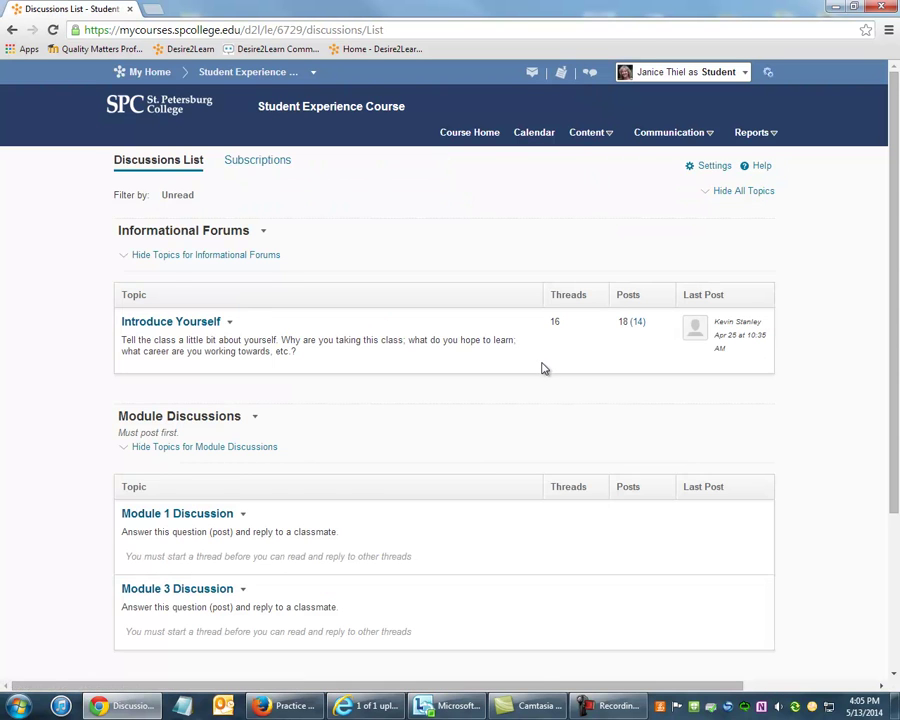
scroll(543, 368, "down", 1)
scroll(543, 368, "up", 1)
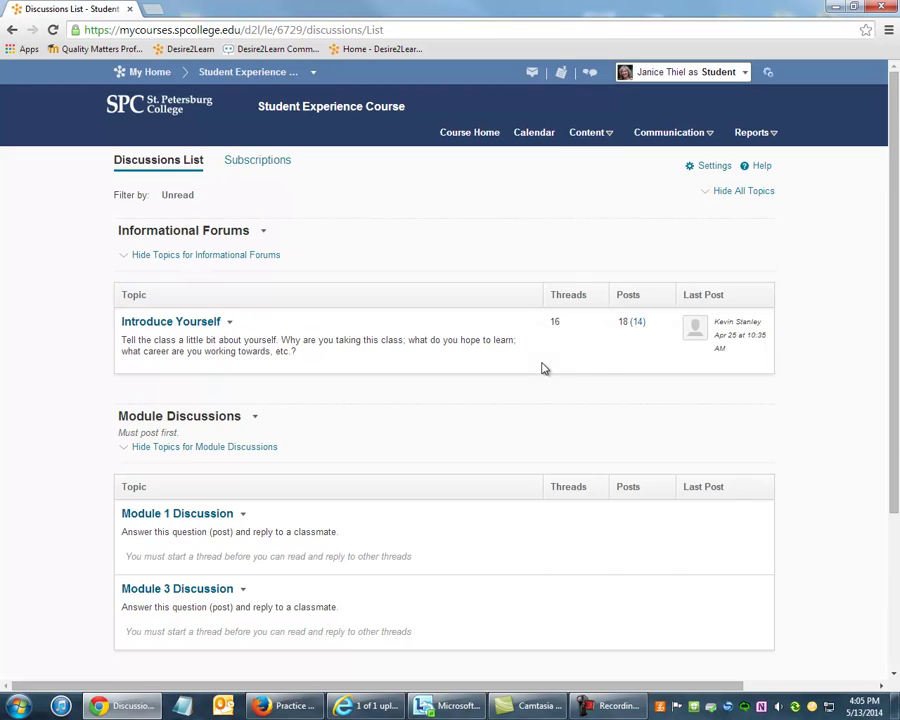
left_click(610, 134)
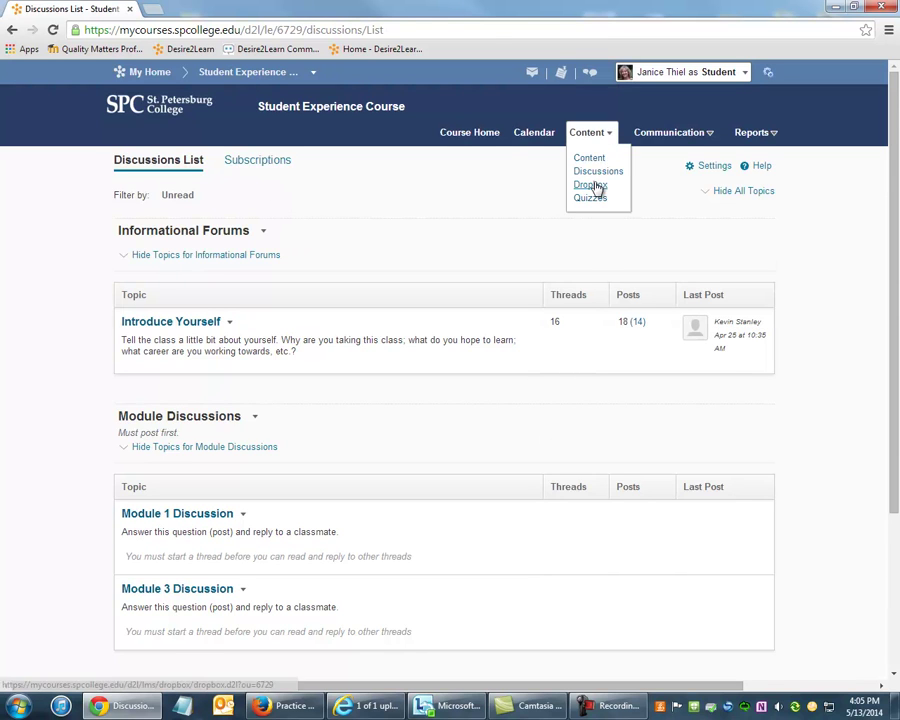
left_click(592, 185)
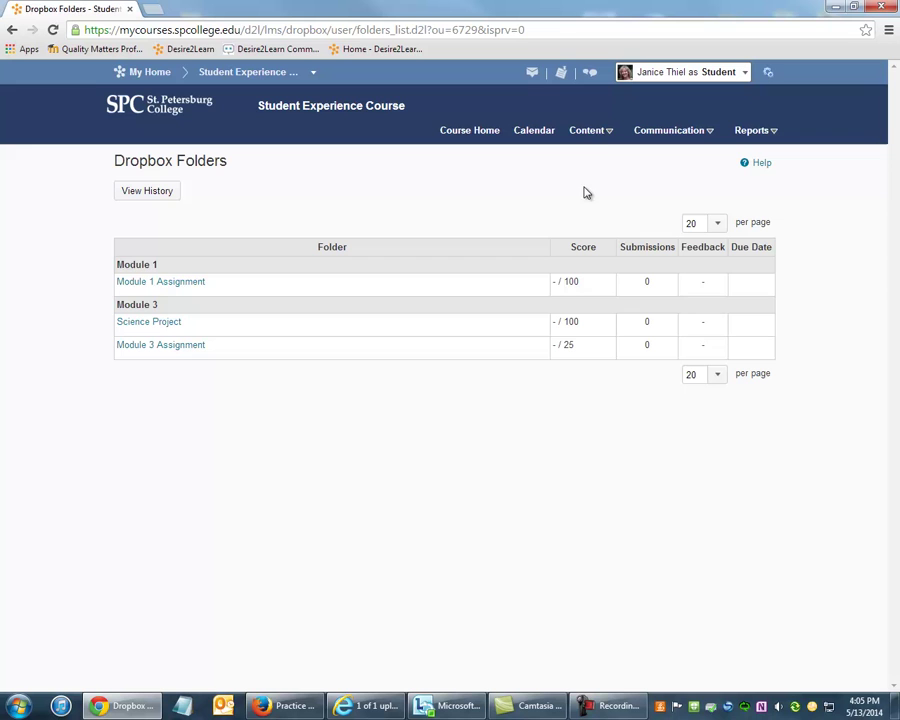
left_click(609, 134)
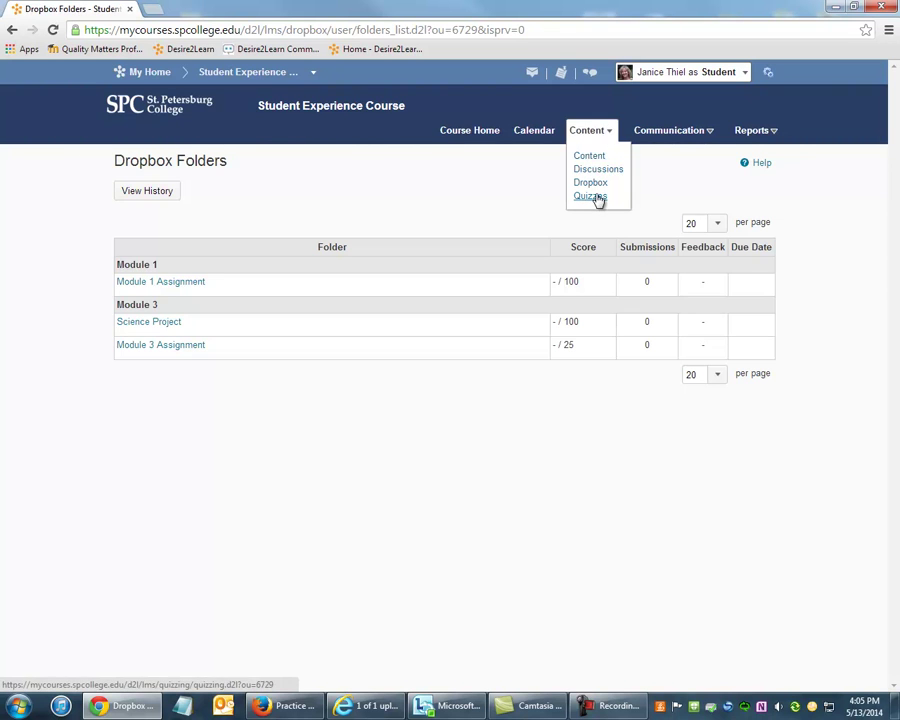